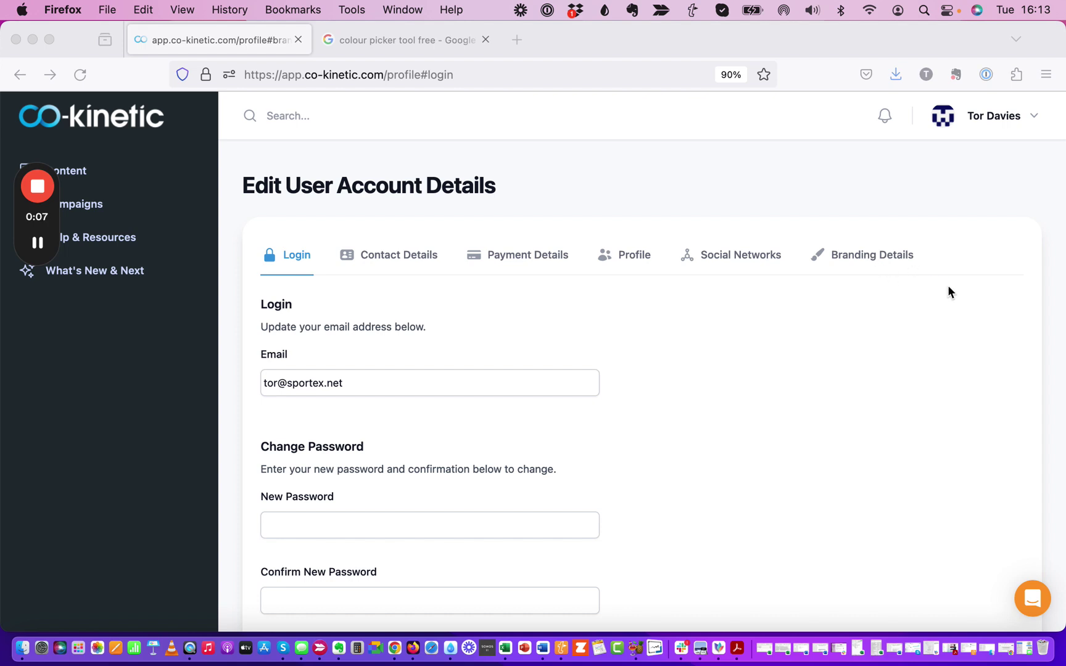
Open the user account menu and switch to the Branding Details section.
left_click(1012, 117)
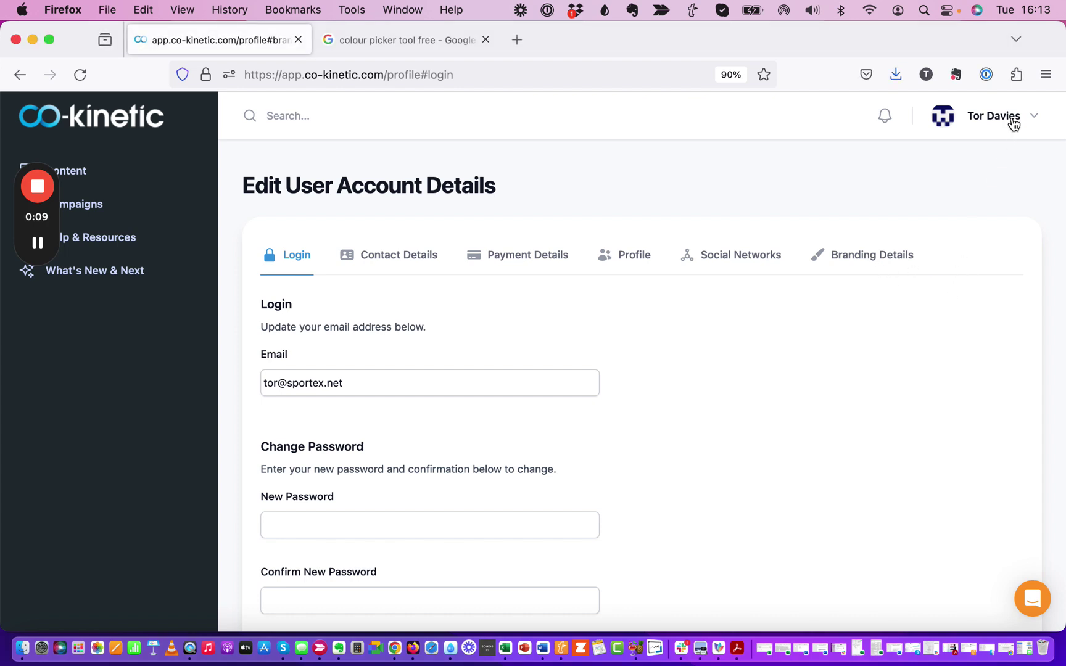
left_click(1012, 117)
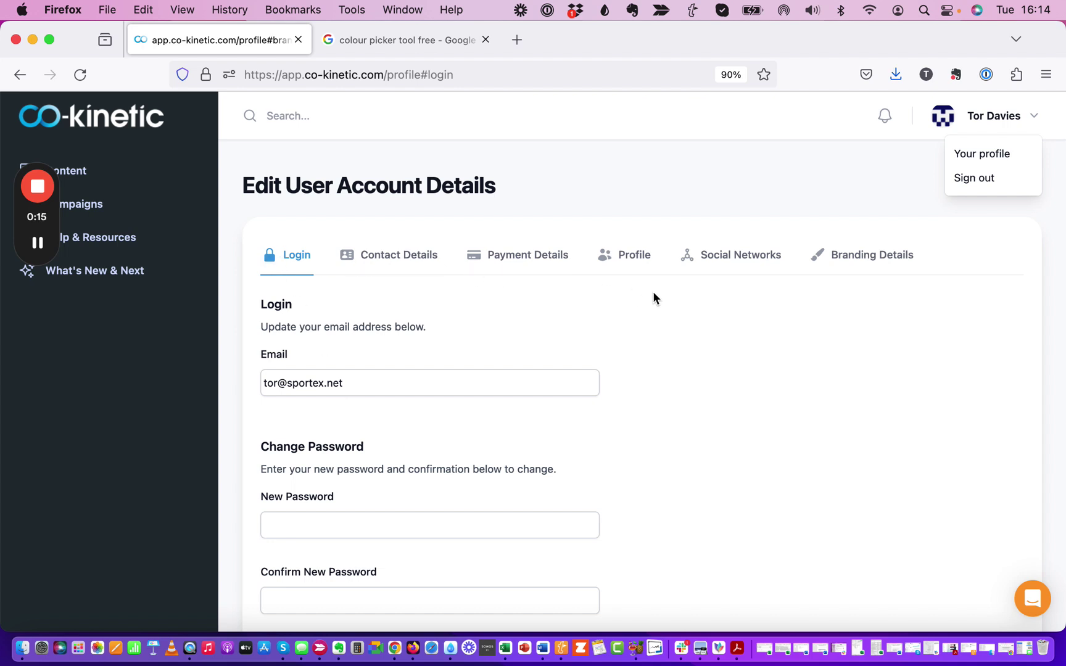
left_click(868, 260)
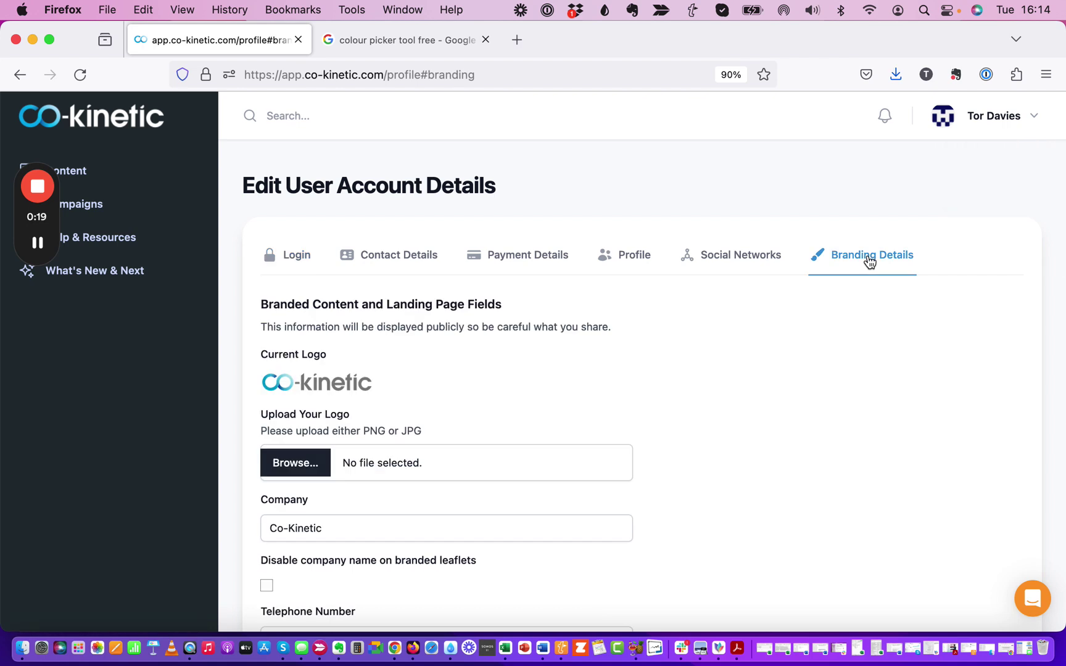
Review the company name and telephone fields, then save the unchanged branding details.
scroll(844, 378, "down", 5)
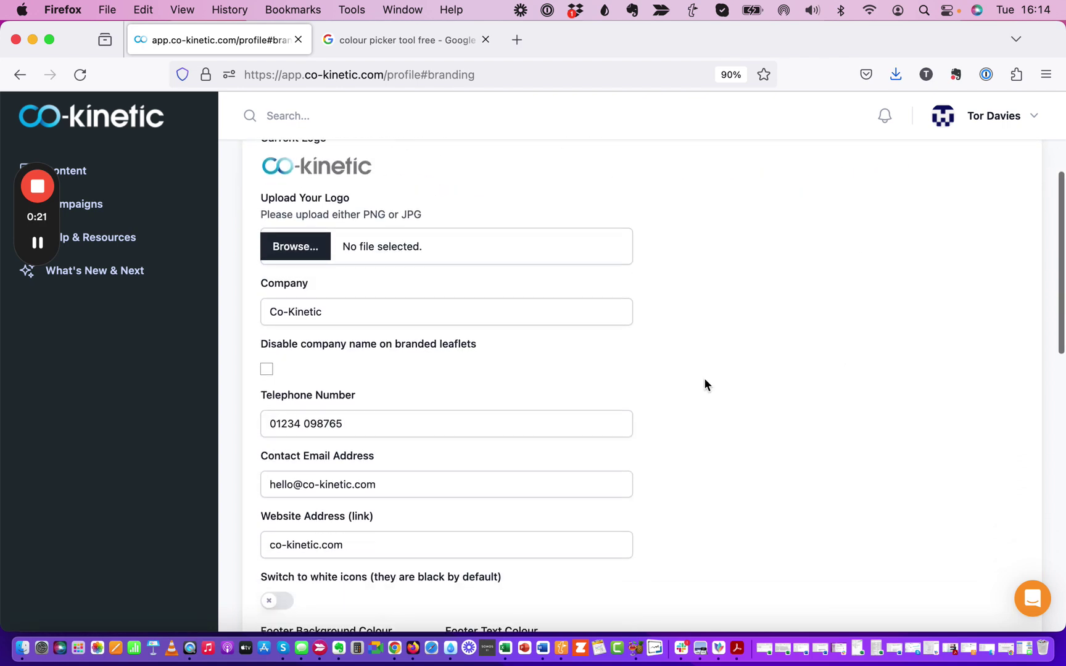
left_click_drag(270, 313, 368, 314)
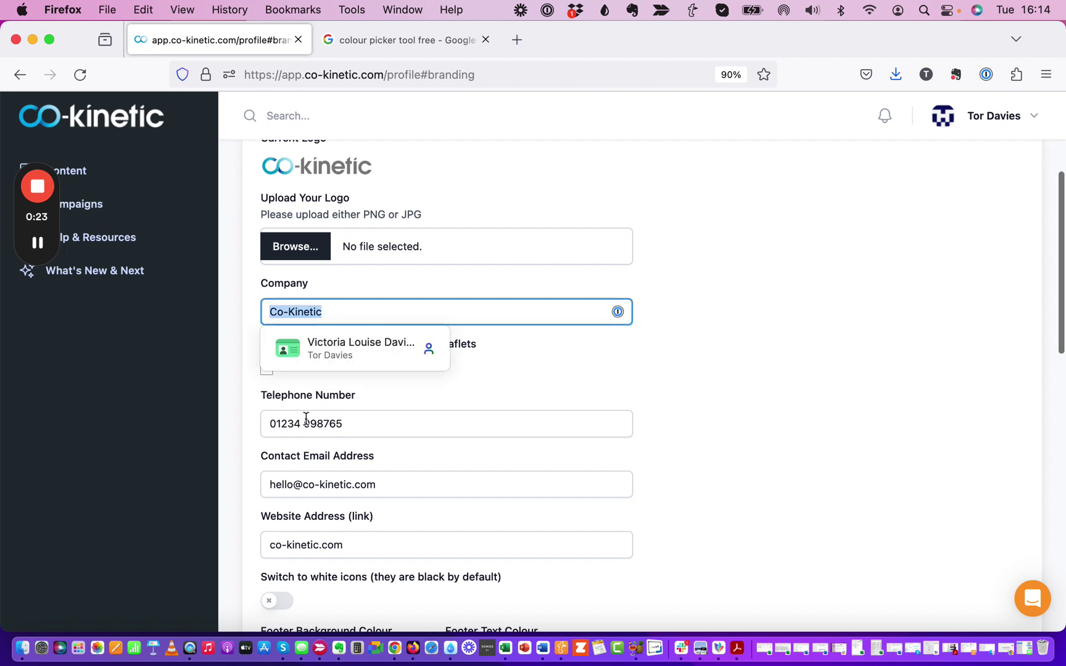
left_click_drag(269, 424, 380, 426)
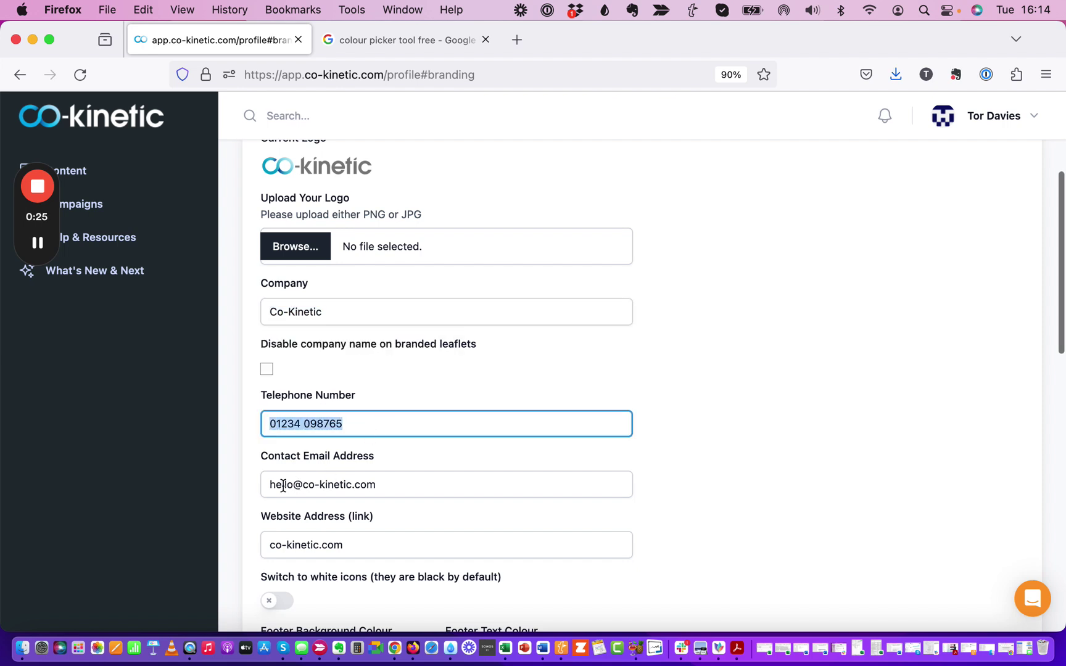
scroll(451, 468, "down", 15)
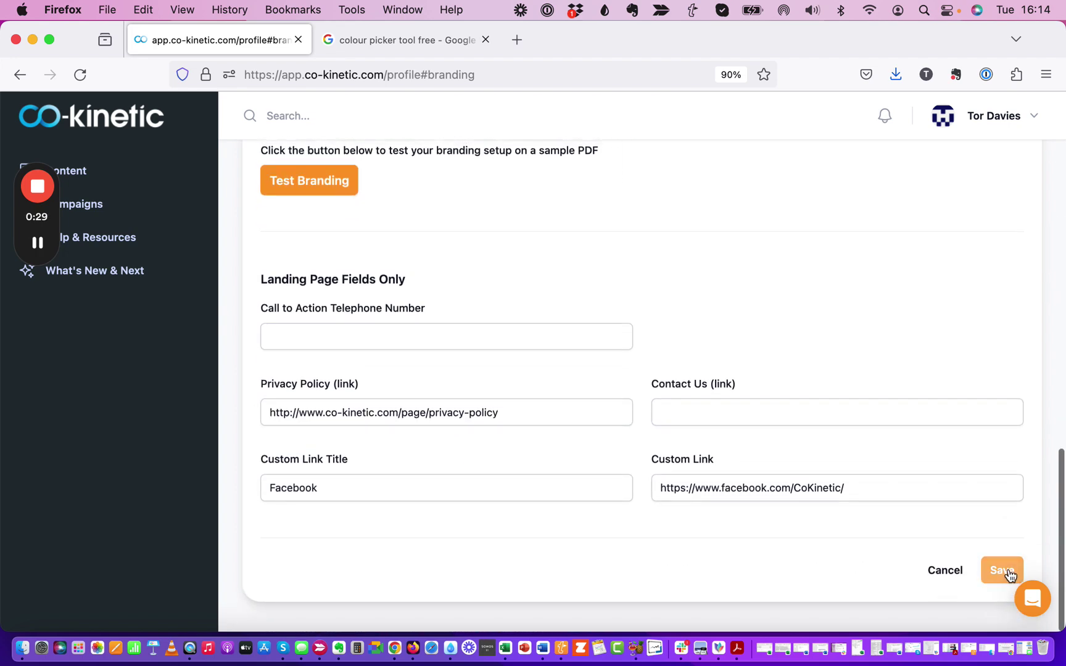
left_click(1003, 570)
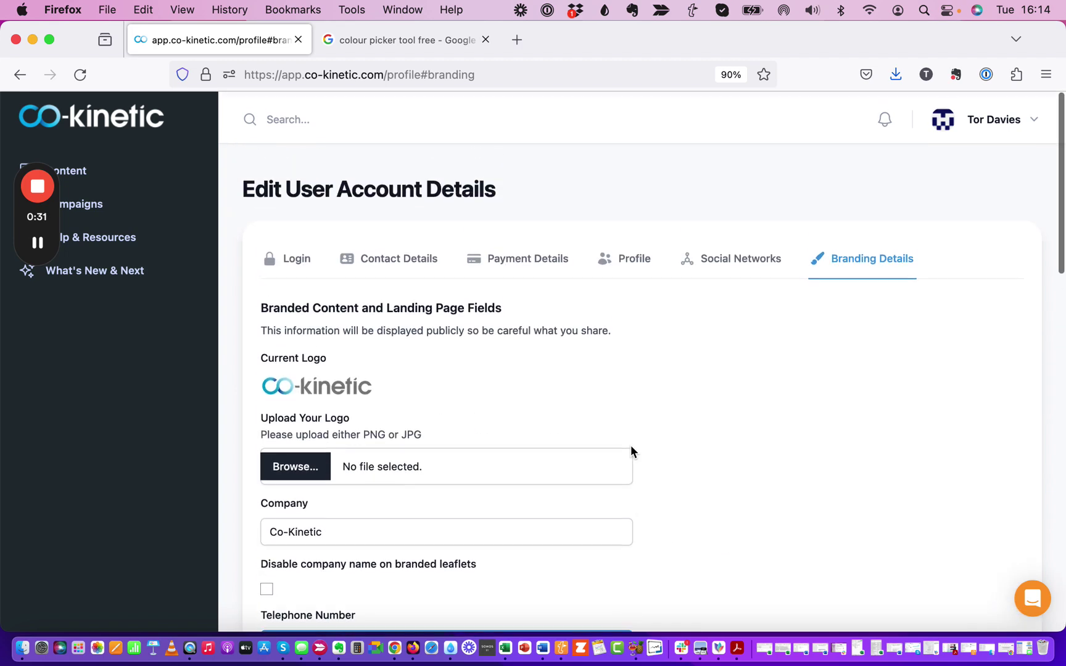
scroll(469, 494, "down", 1)
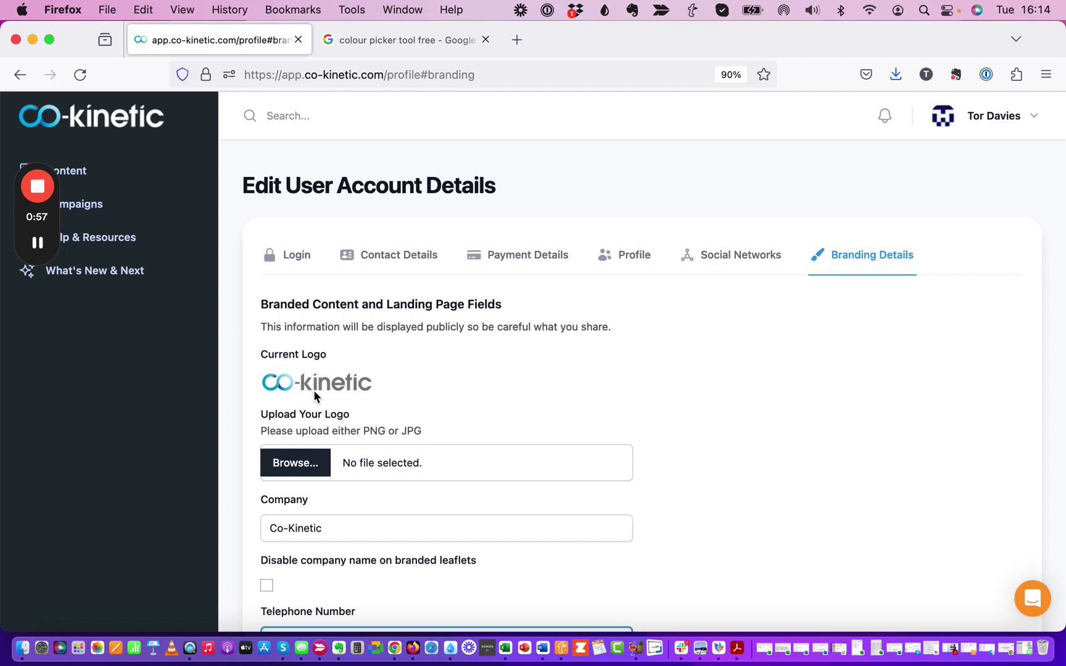
Choose '23.09 Co-Kinetic_WOB black background.png' as the new logo upload.
left_click(303, 466)
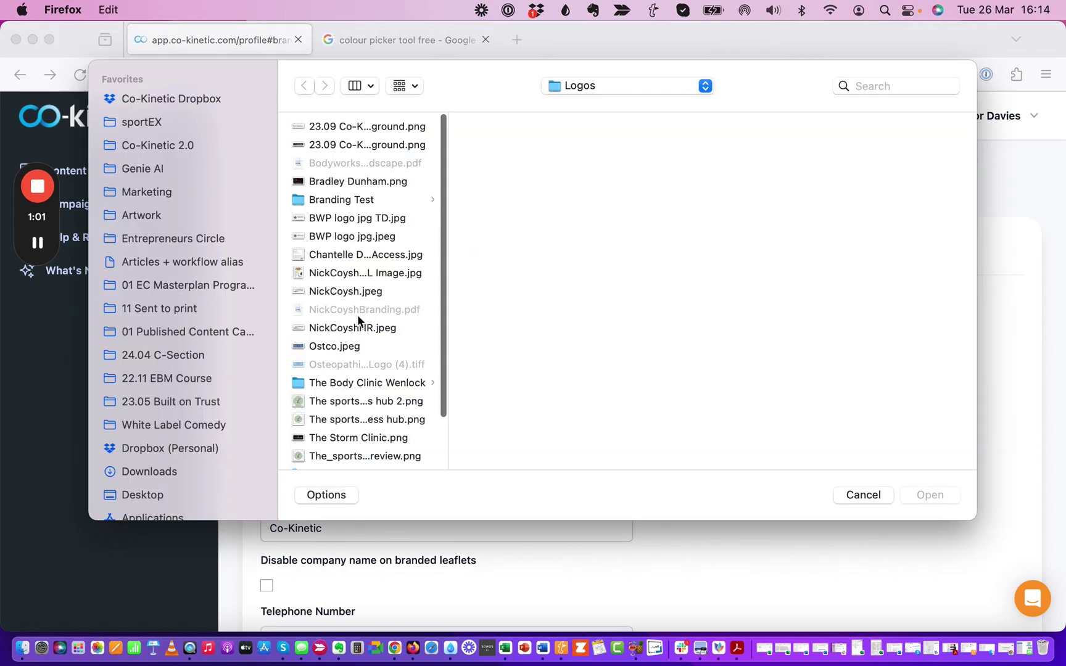
left_click(356, 145)
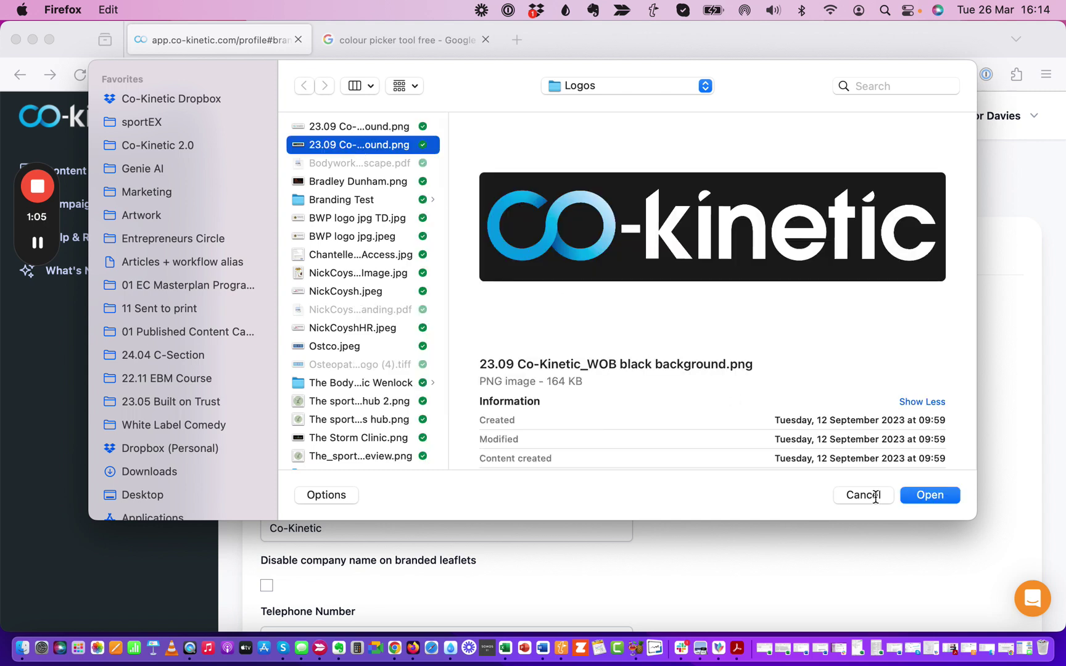
left_click(918, 495)
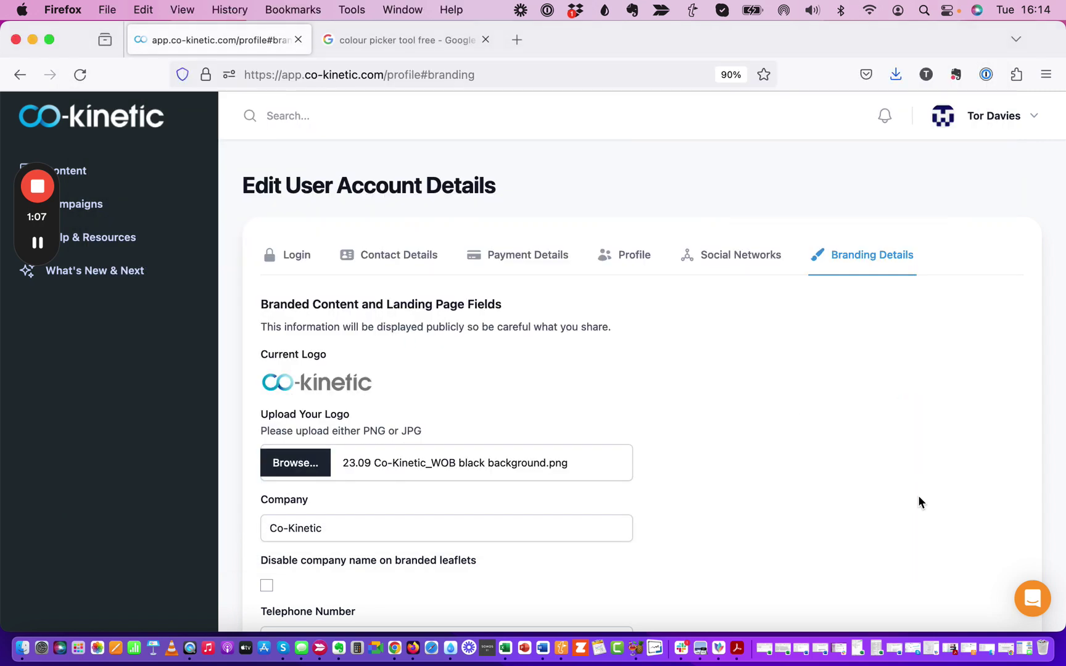
Save the profile with the new logo and generate a test branding PDF.
scroll(918, 495, "down", 1)
scroll(918, 495, "down", 5)
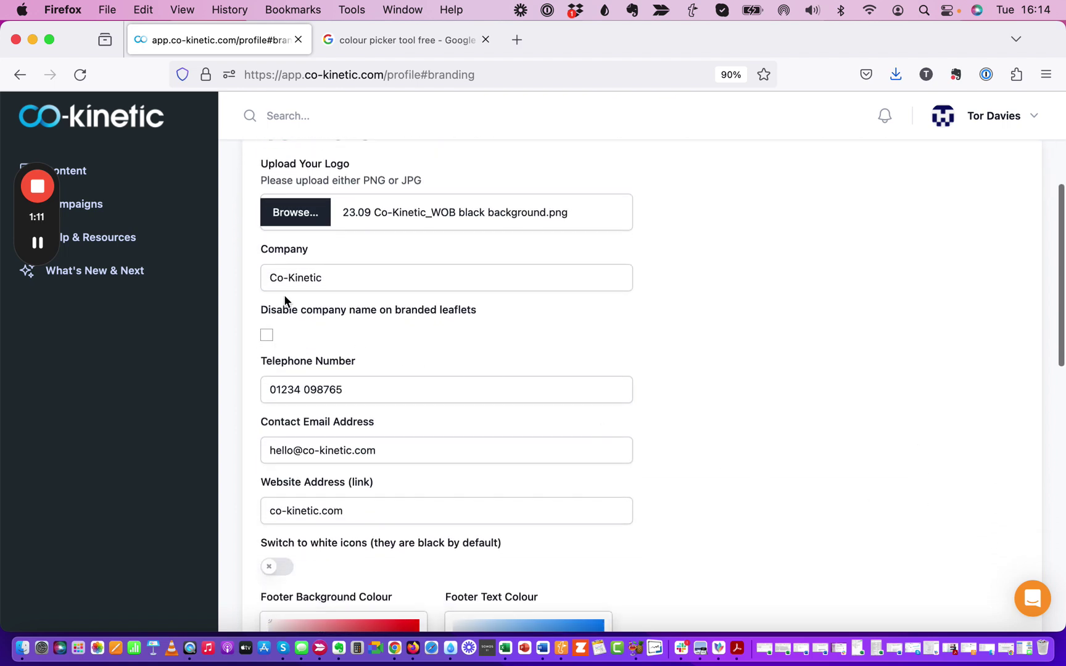
scroll(653, 370, "down", 15)
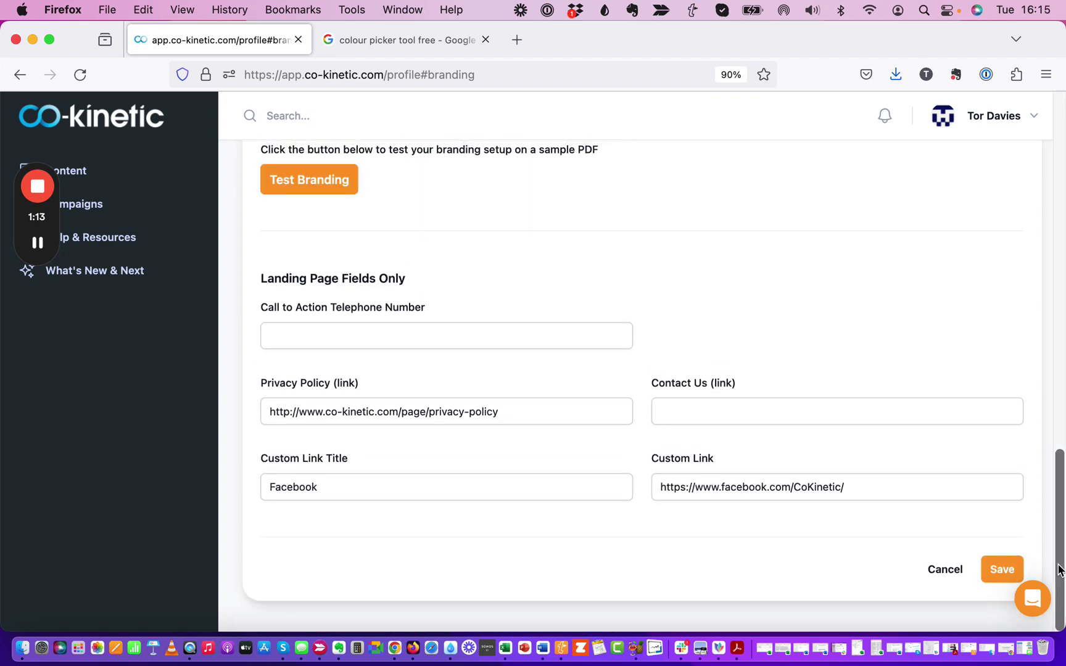
left_click(998, 579)
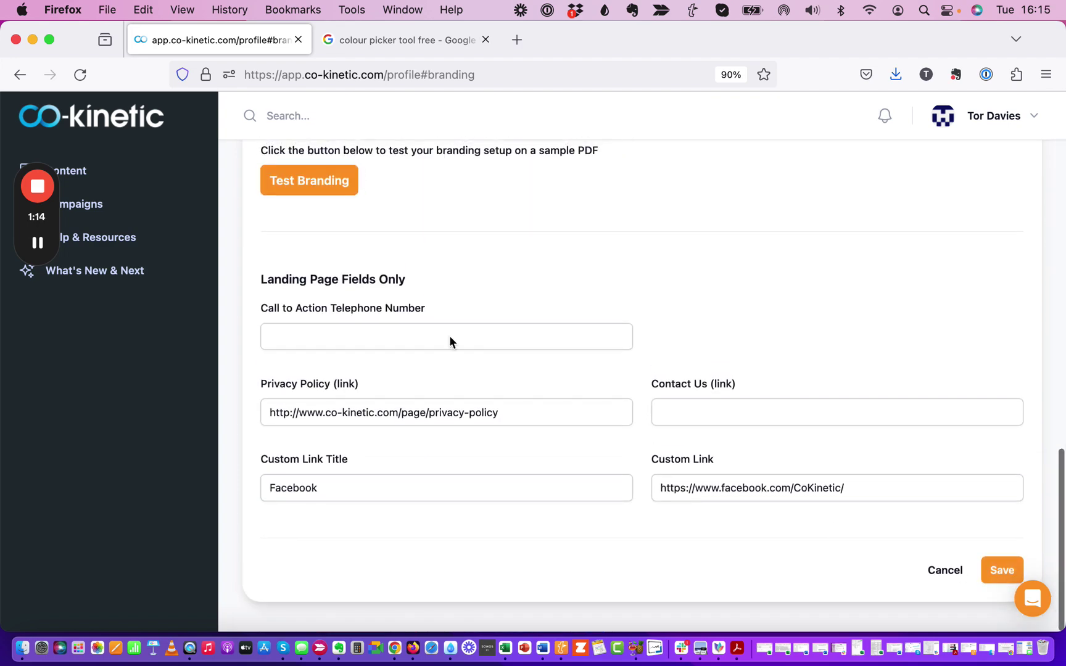
left_click(310, 181)
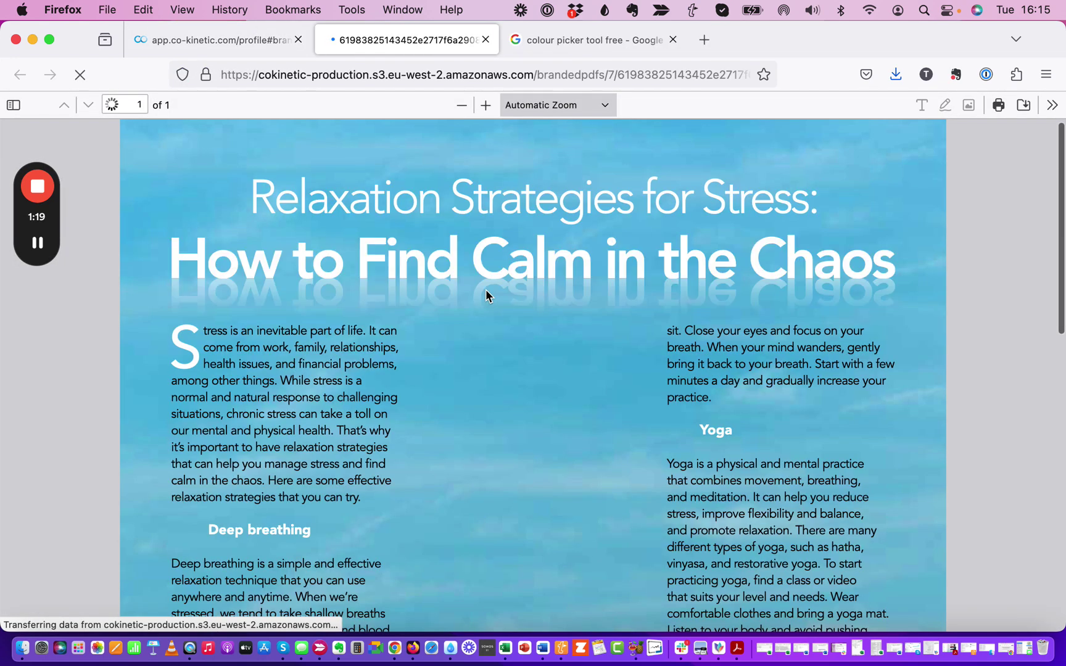
Inspect the test PDF's footer with the black-background logo, then return to the profile.
scroll(486, 296, "down", 2)
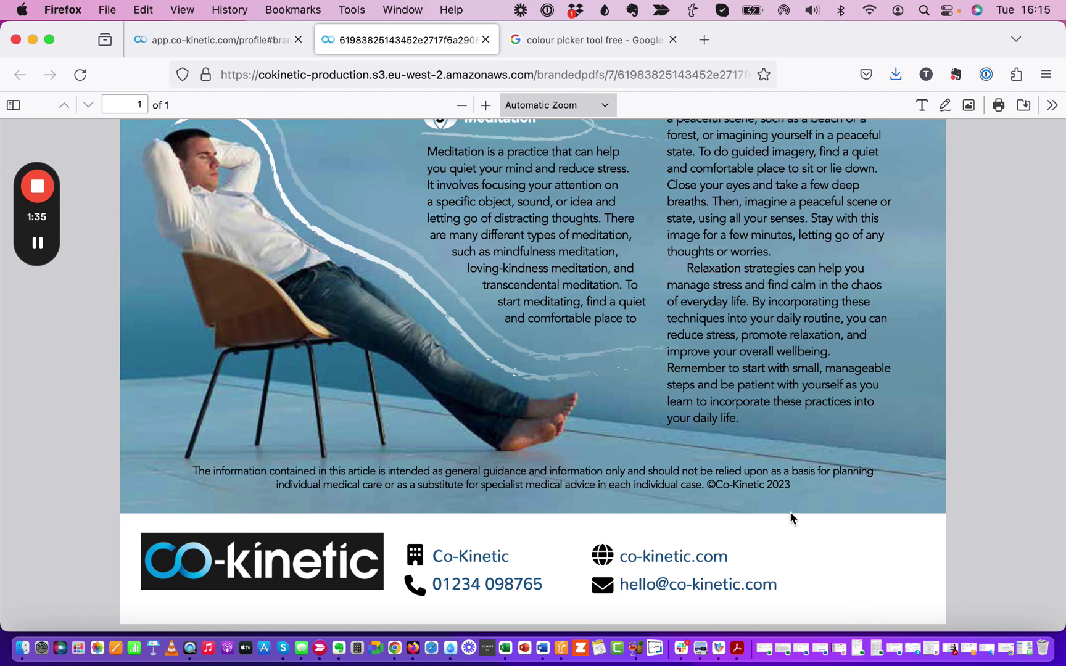
left_click(222, 48)
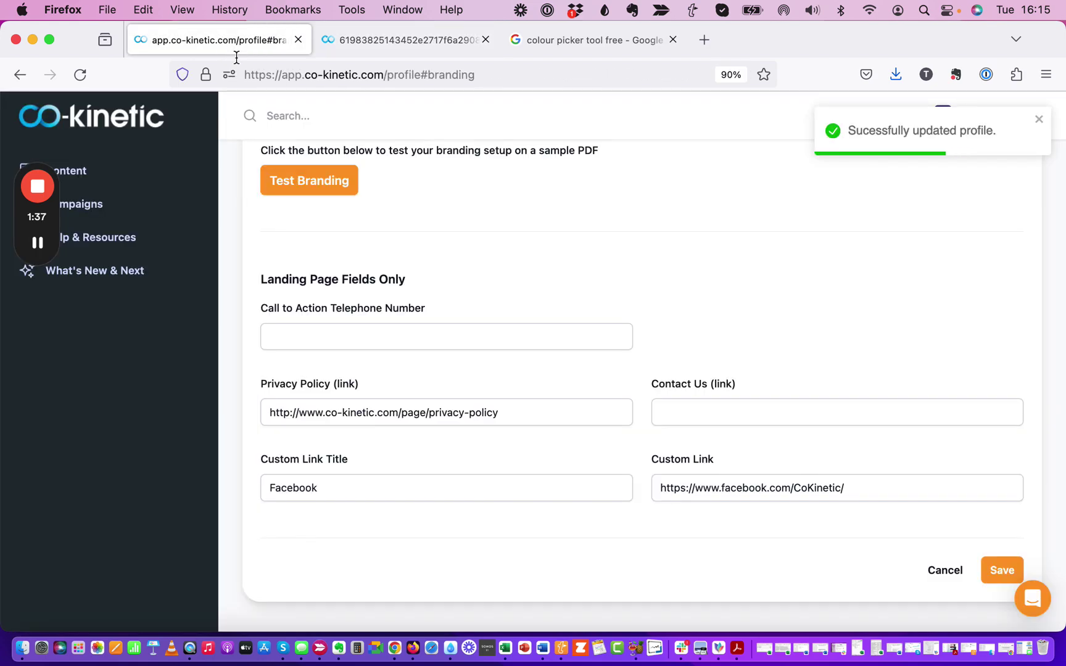
Tick 'Disable company name on branded leaflets' and scroll down the branding form.
scroll(456, 297, "up", 5)
scroll(456, 298, "up", 8)
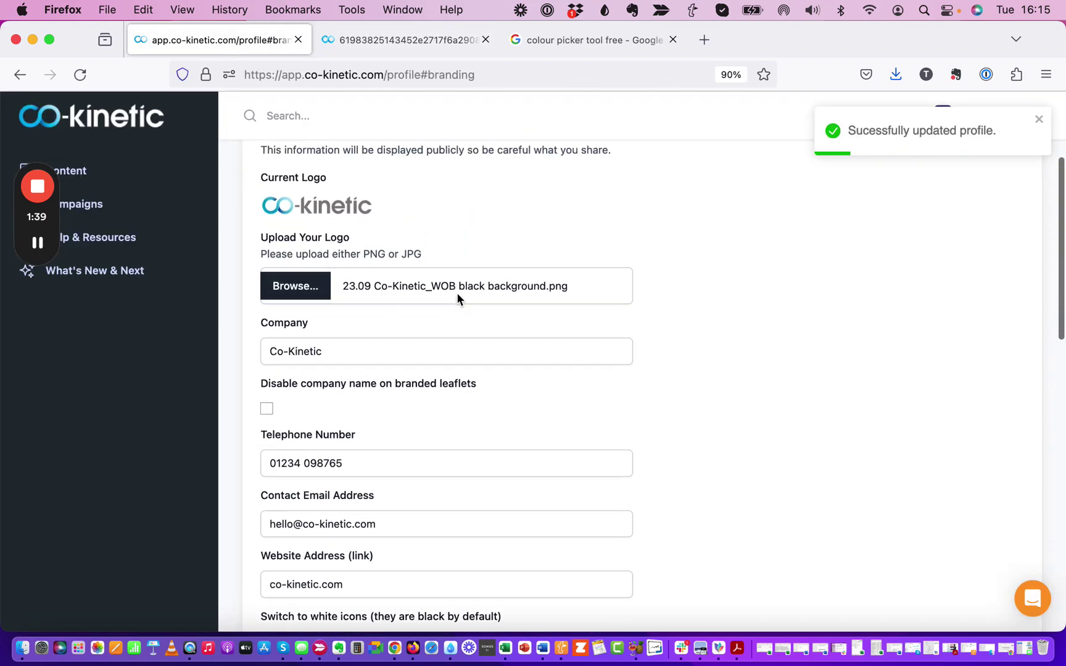
left_click(267, 409)
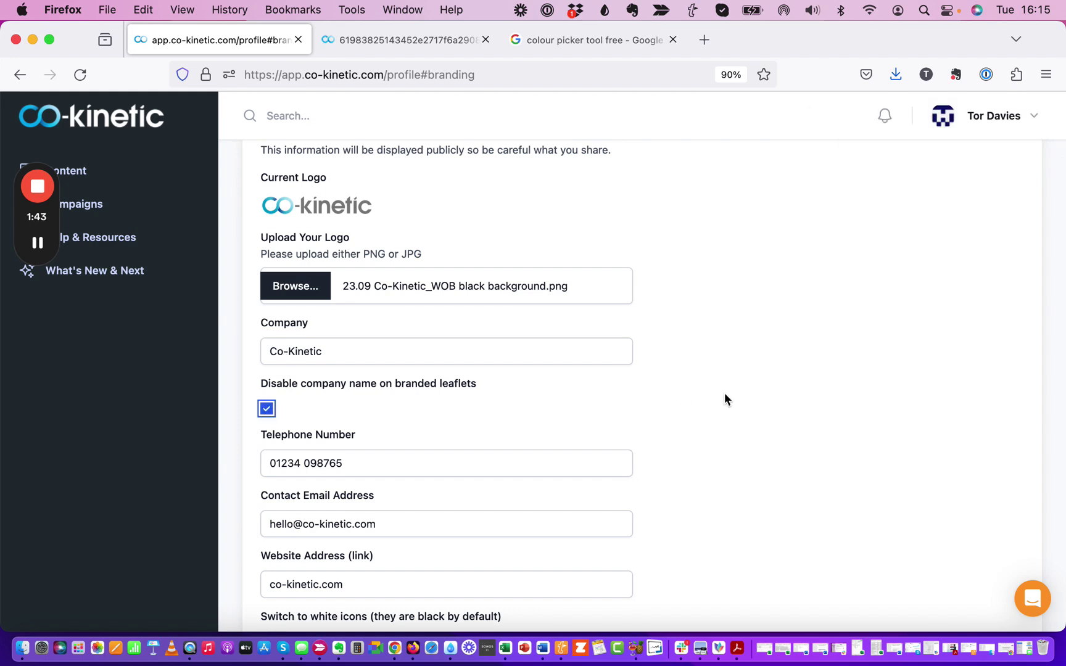
scroll(724, 398, "down", 15)
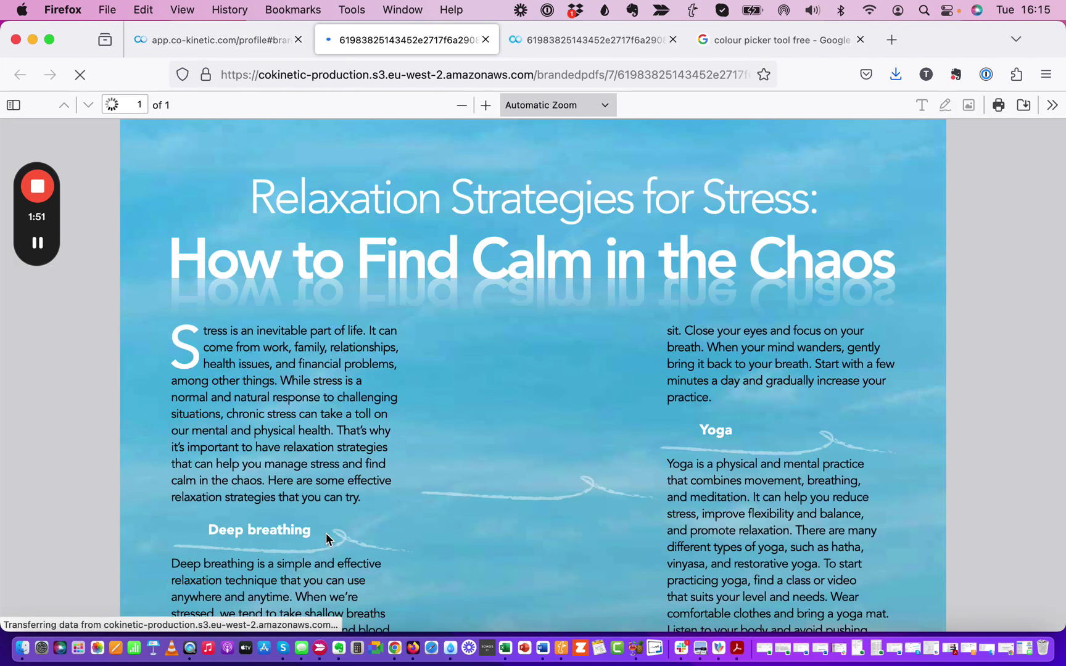
scroll(598, 493, "down", 2)
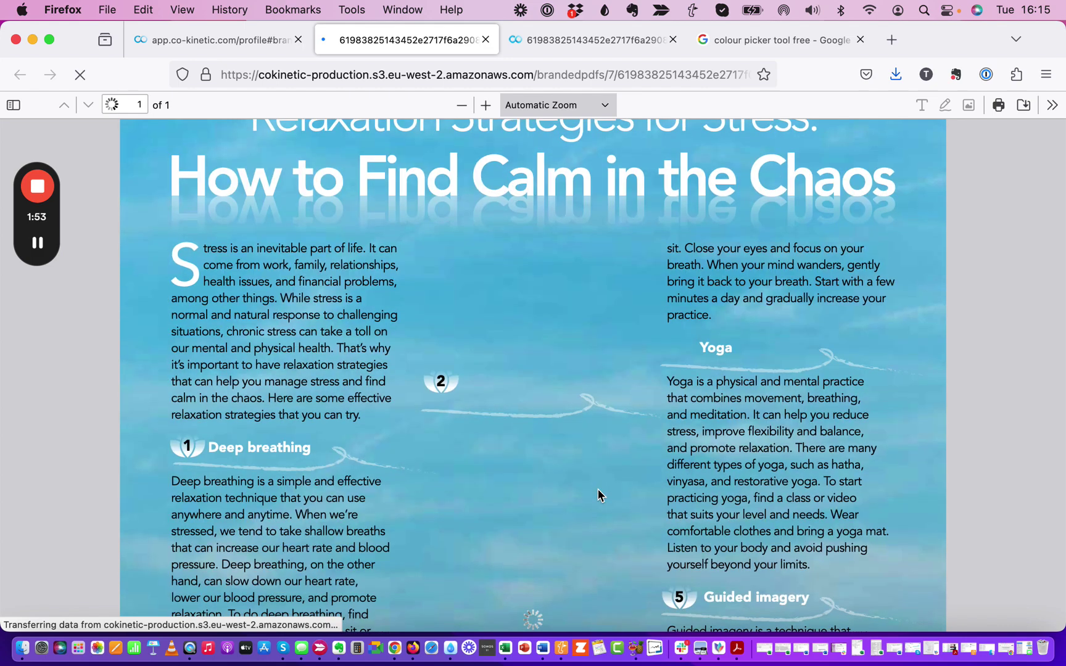
scroll(598, 490, "down", 10)
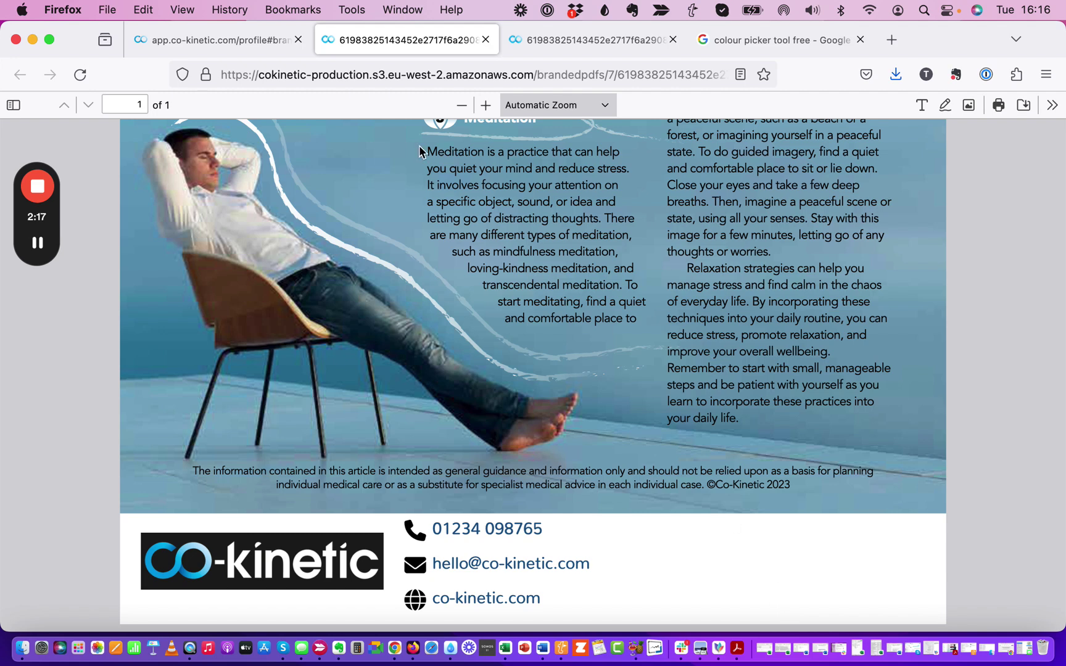
Back in branding settings, untick 'Disable company name on branded leaflets'.
left_click(234, 39)
scroll(468, 319, "up", 6)
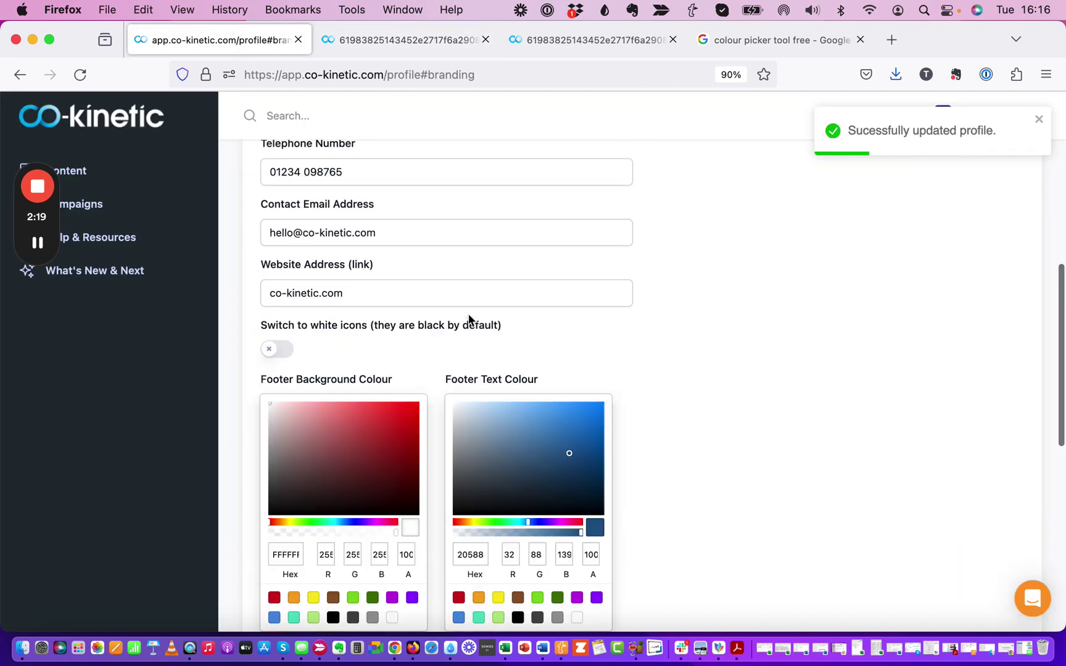
left_click(267, 306)
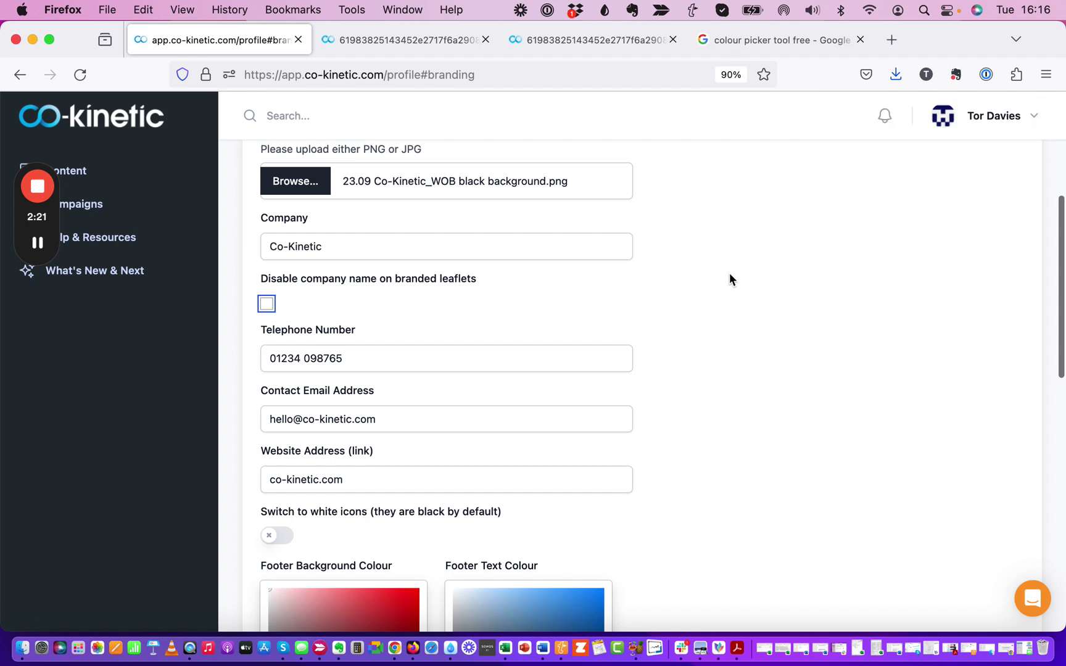
Save the branding settings and generate a test PDF, scrolling to its footer.
scroll(729, 279, "down", 1)
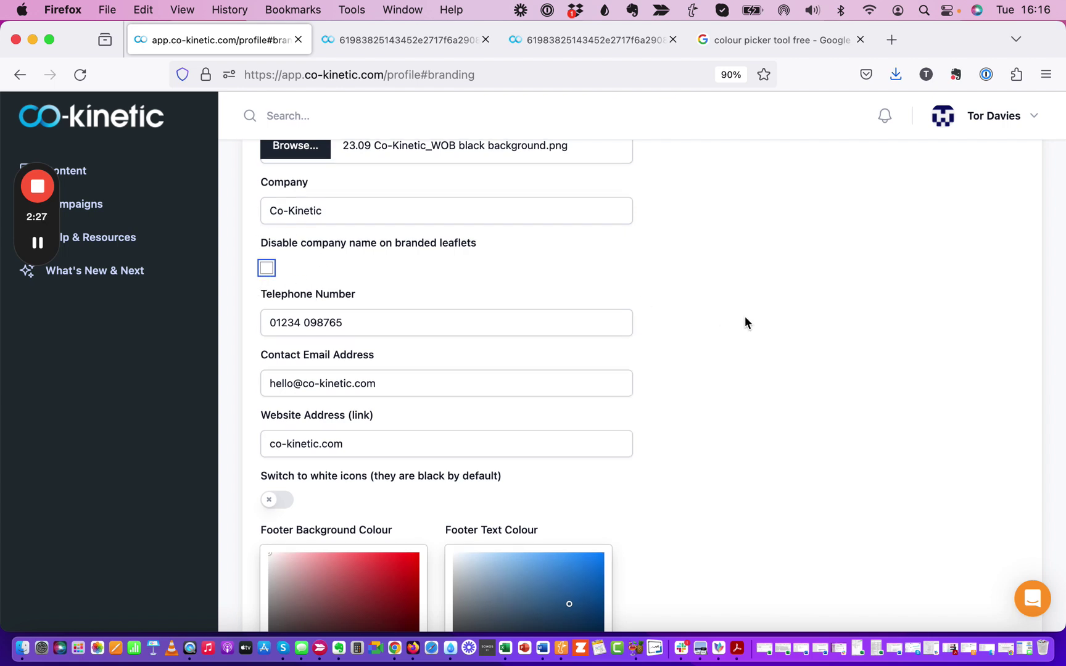
scroll(744, 319, "down", 3)
scroll(745, 322, "down", 10)
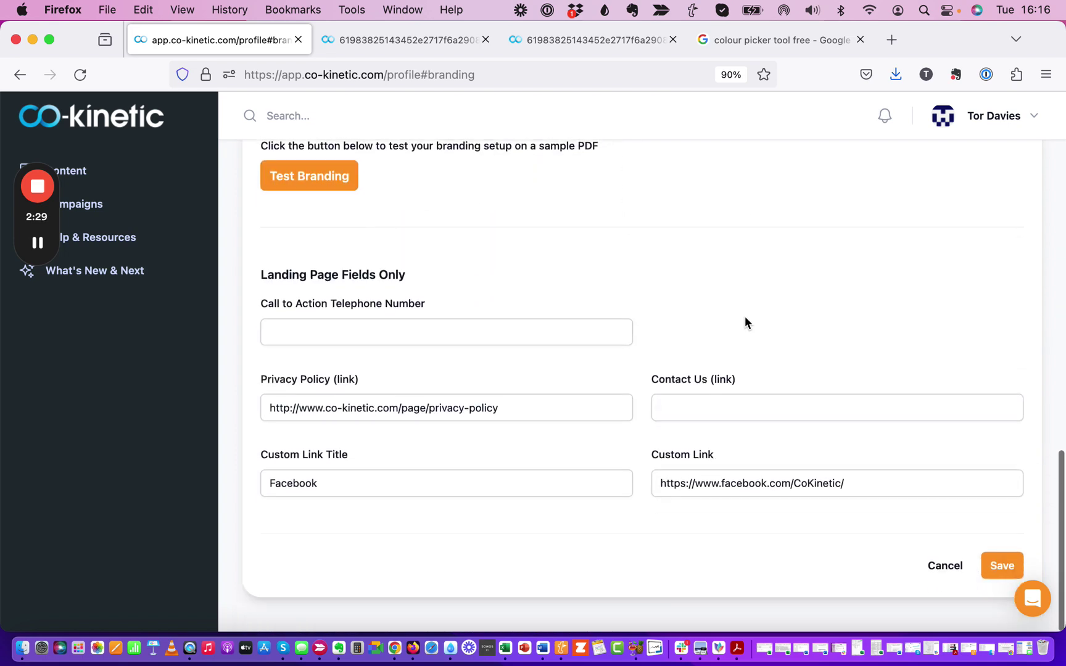
left_click(997, 569)
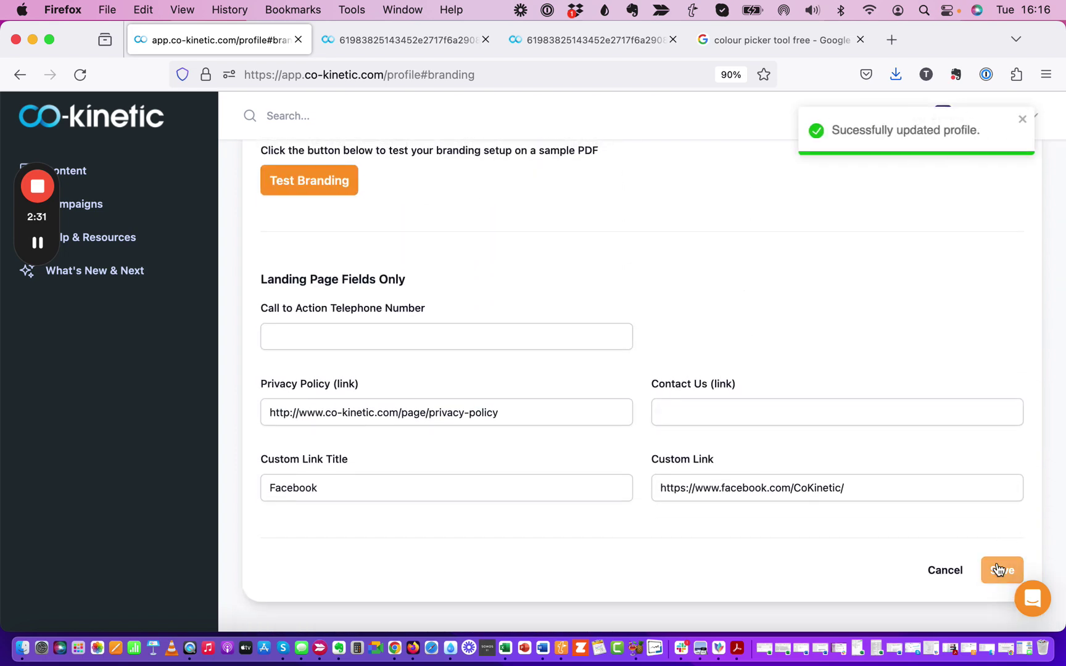
left_click(319, 186)
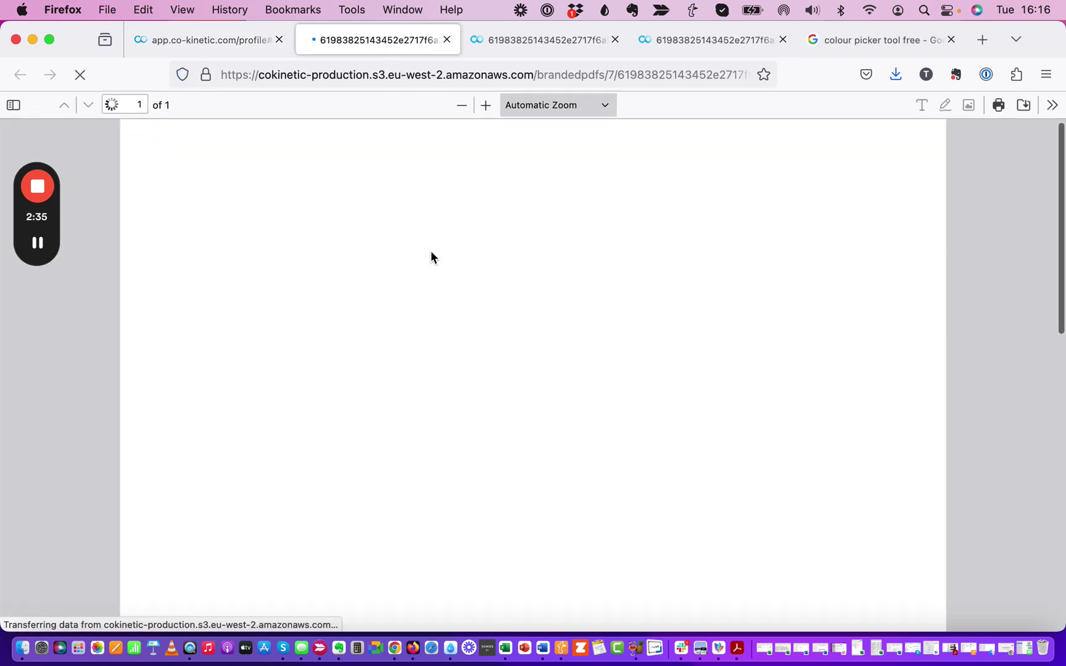
scroll(431, 257, "down", 5)
scroll(431, 257, "down", 5)
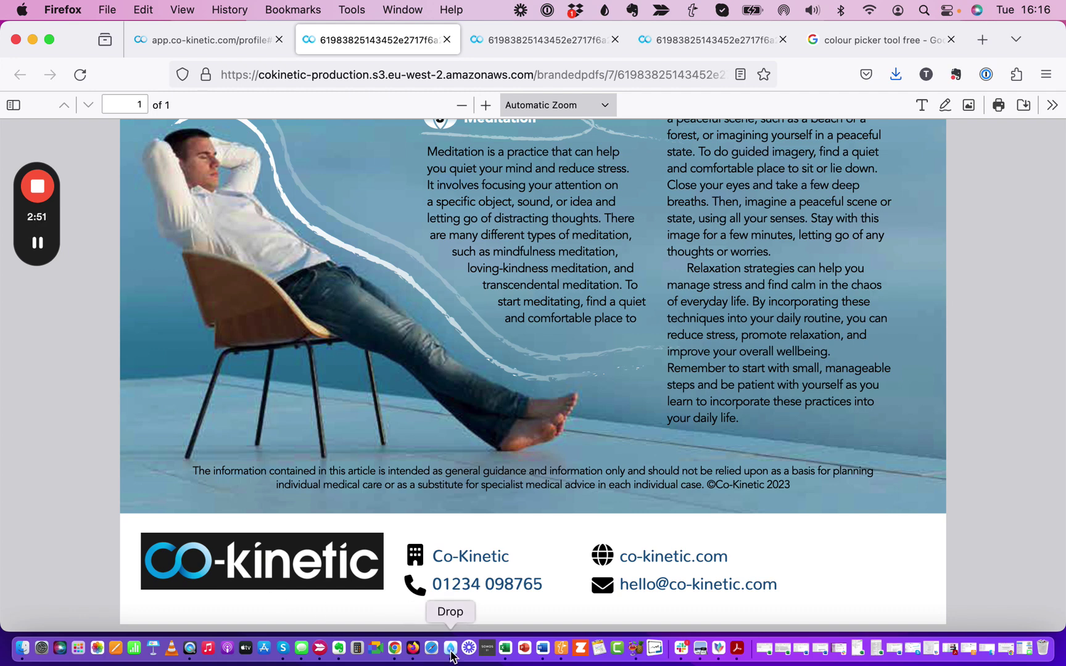
Go to the 'colour picker tool free' results and launch the colour picker.
left_click(863, 43)
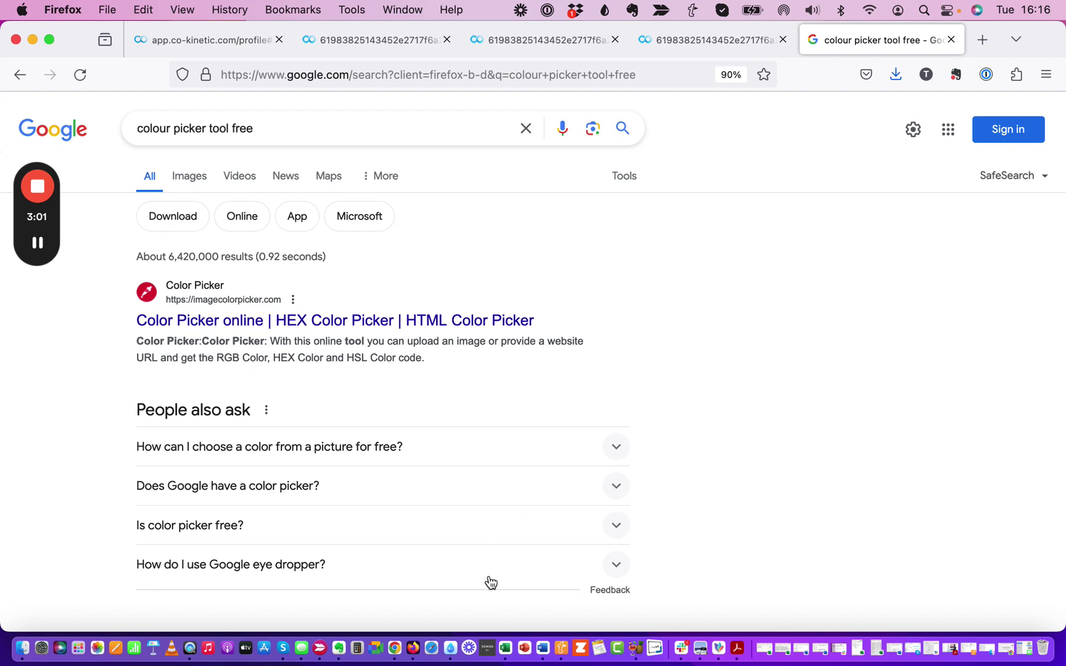
left_click(451, 649)
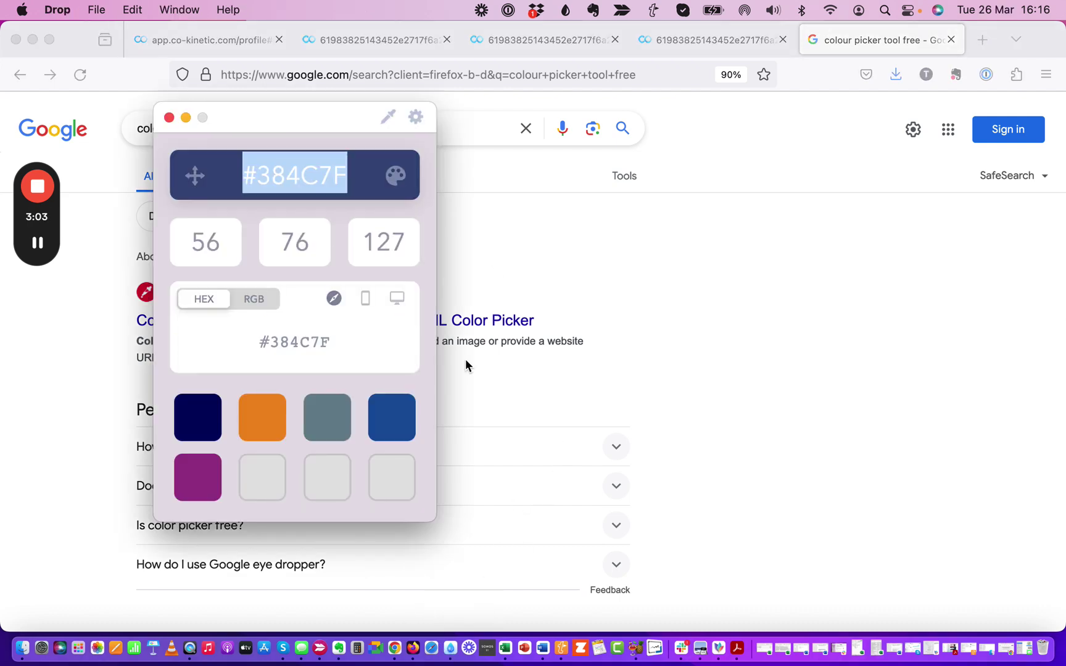
Bring the sample branded PDF into view with the colour picker ready.
left_click(388, 117)
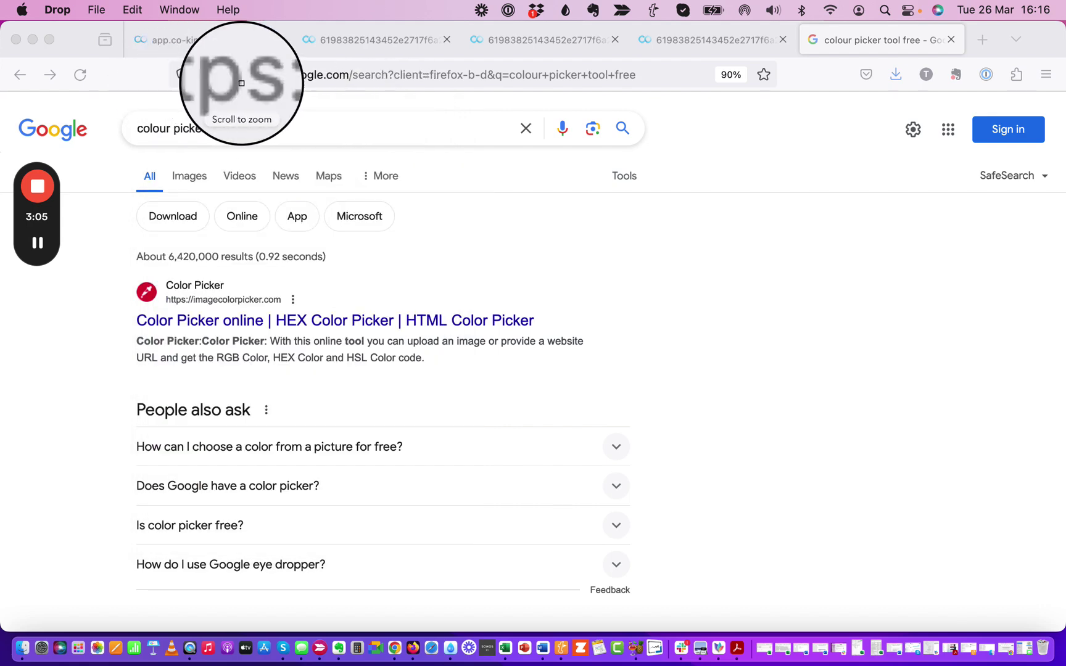
key("Escape")
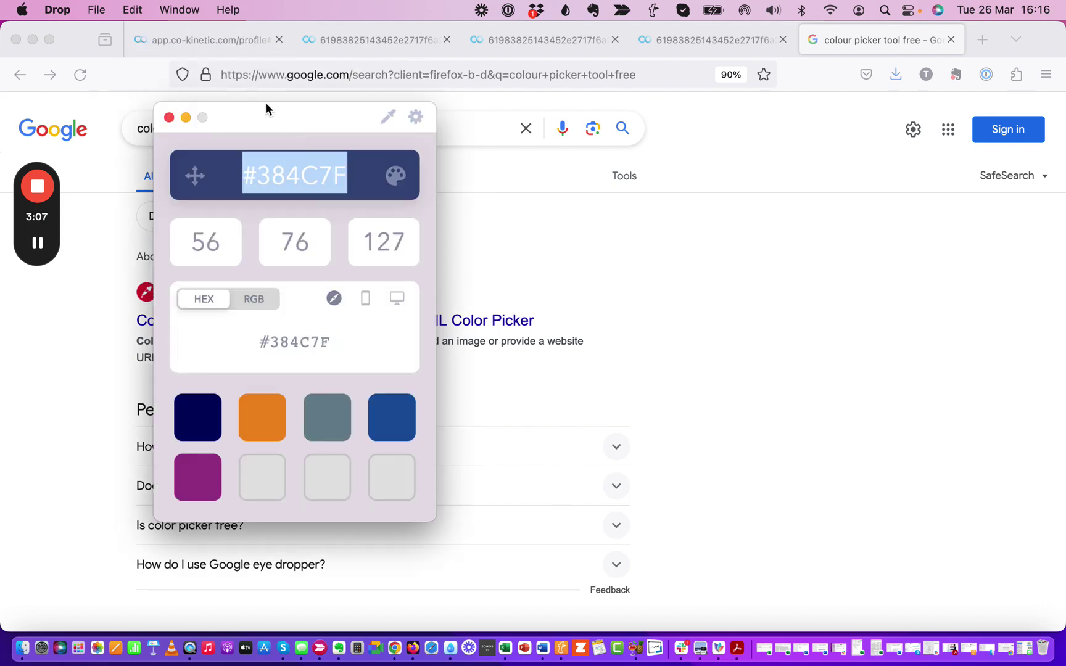
left_click(220, 38)
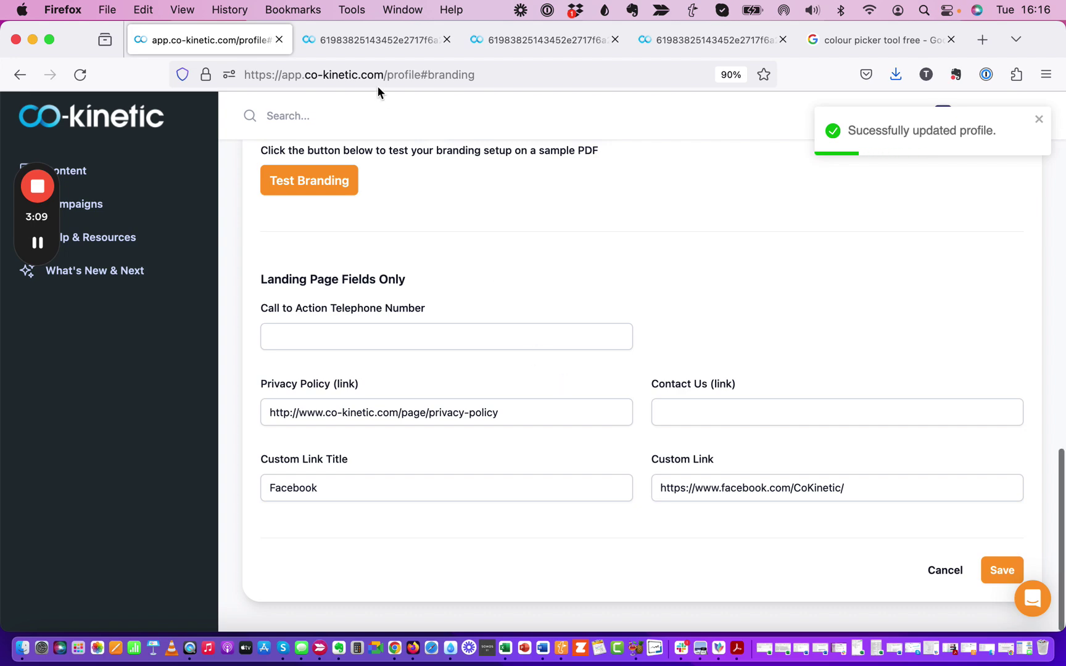
left_click(377, 53)
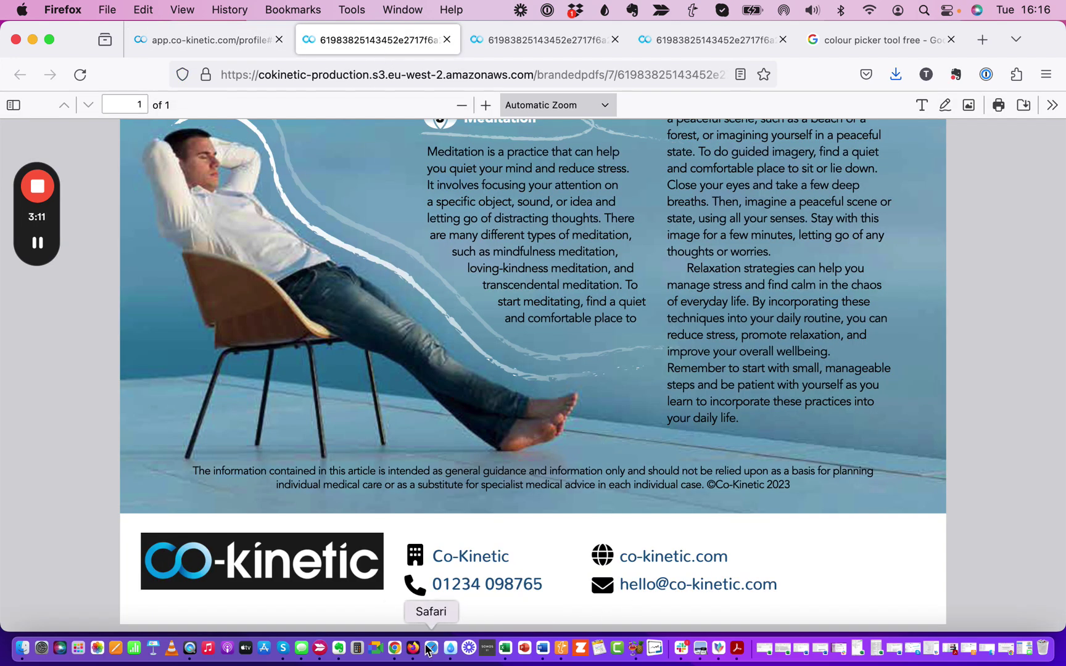
left_click(451, 648)
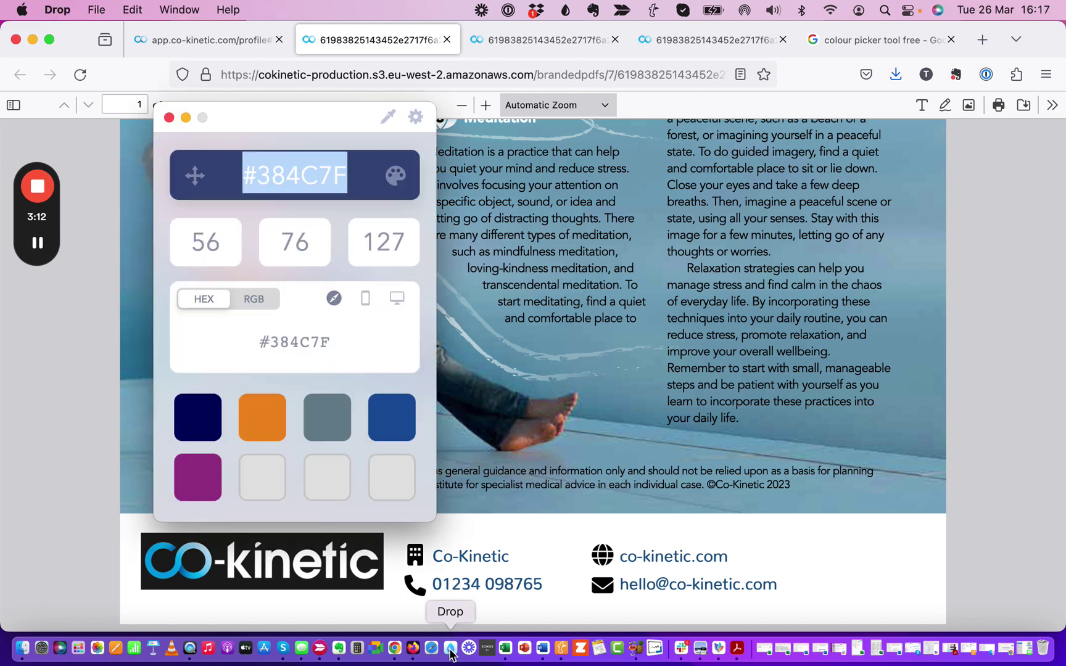
Sample the footer logo's black background as #1D1D1B and copy the hex code.
left_click(388, 117)
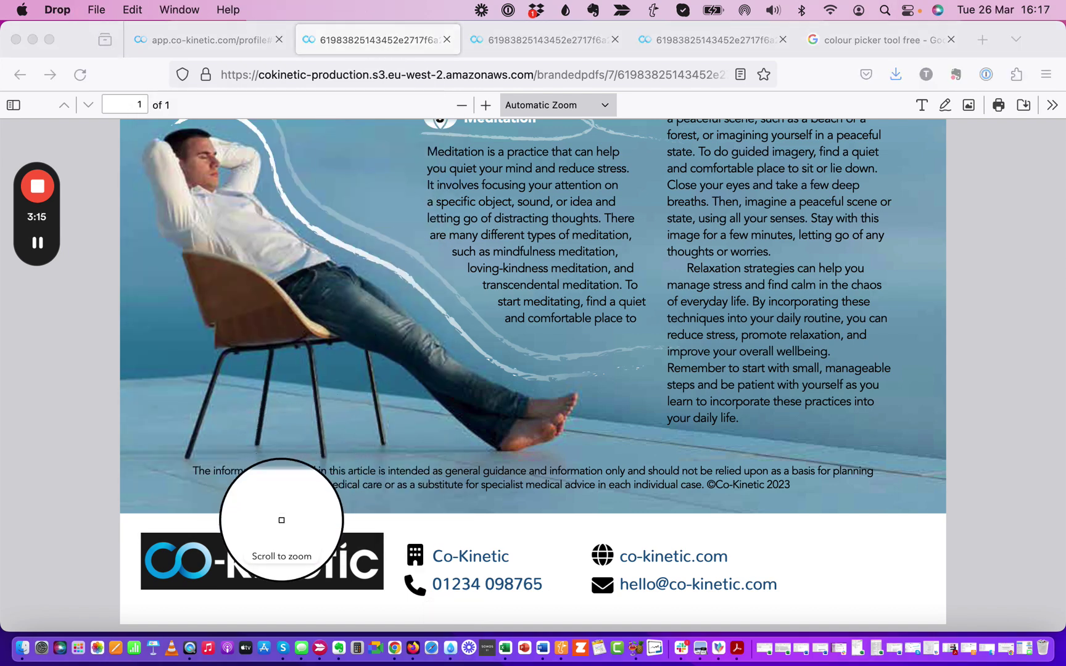
left_click(265, 538)
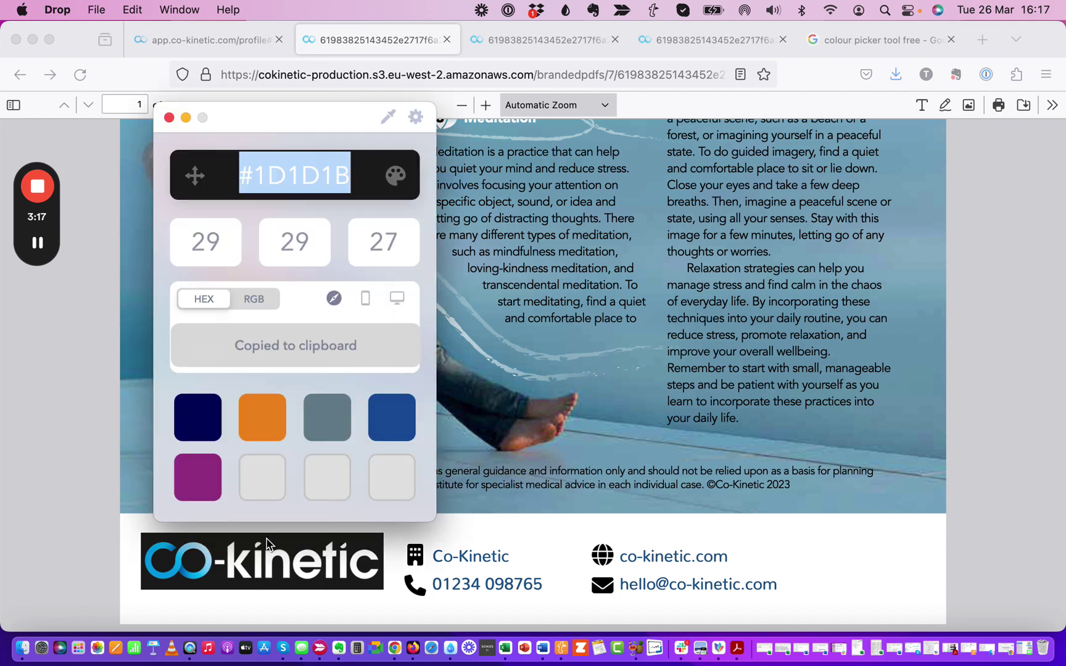
left_click(239, 178)
left_click_drag(239, 179, 346, 183)
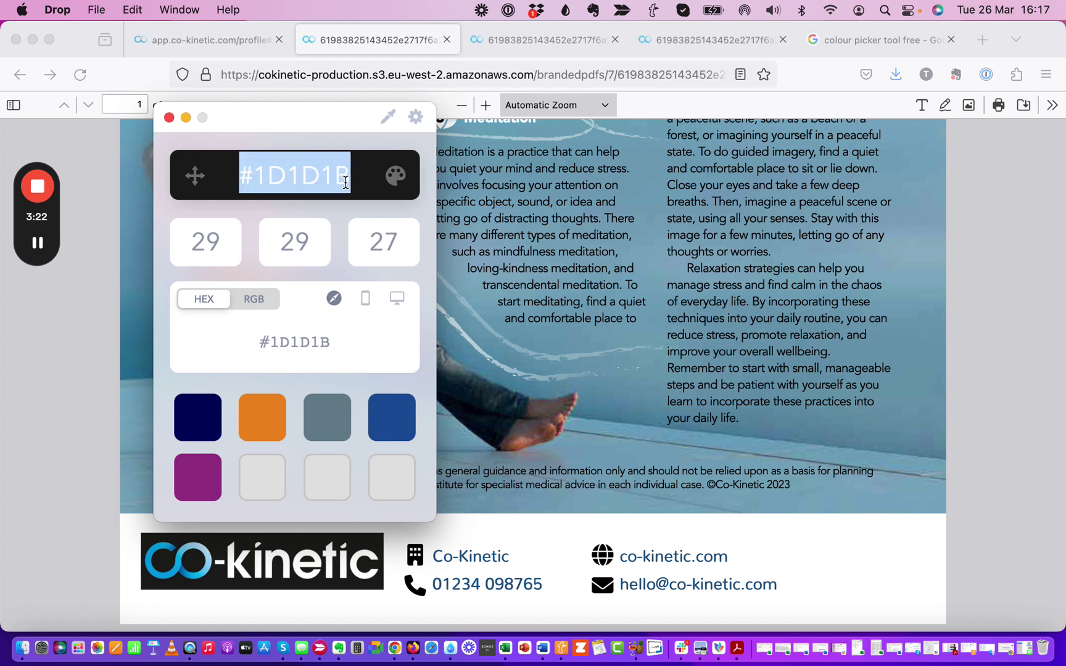
left_click(214, 42)
scroll(480, 281, "up", 9)
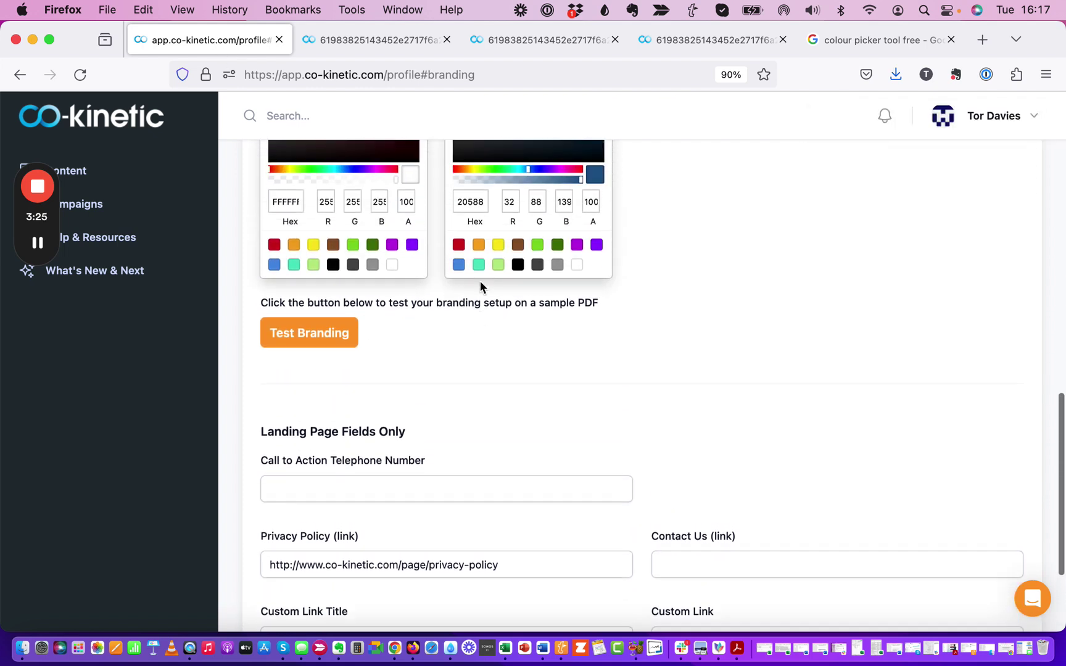
Paste 1D1D1B into the Footer Background Colour hex field, replacing white FFFFFF.
scroll(480, 285, "up", 2)
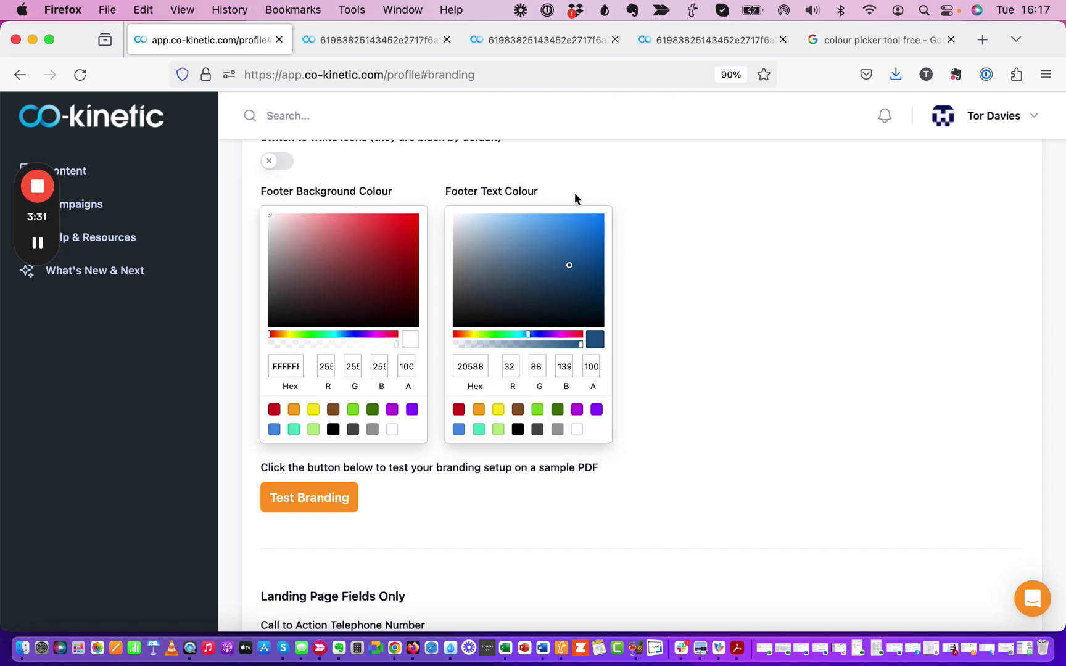
left_click(348, 39)
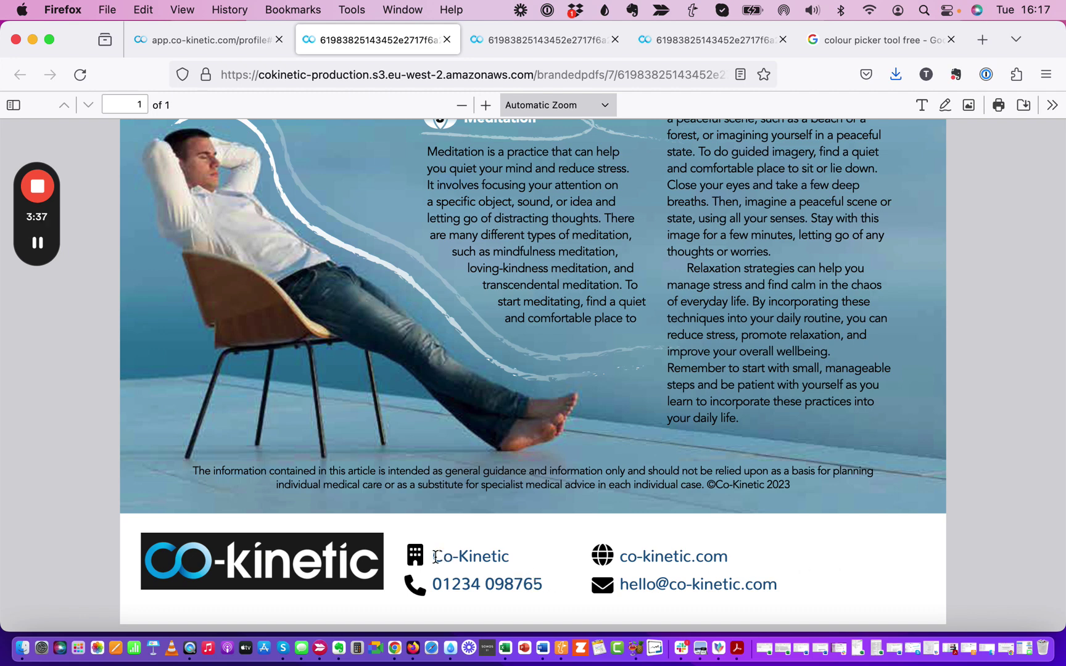
left_click_drag(435, 557, 519, 555)
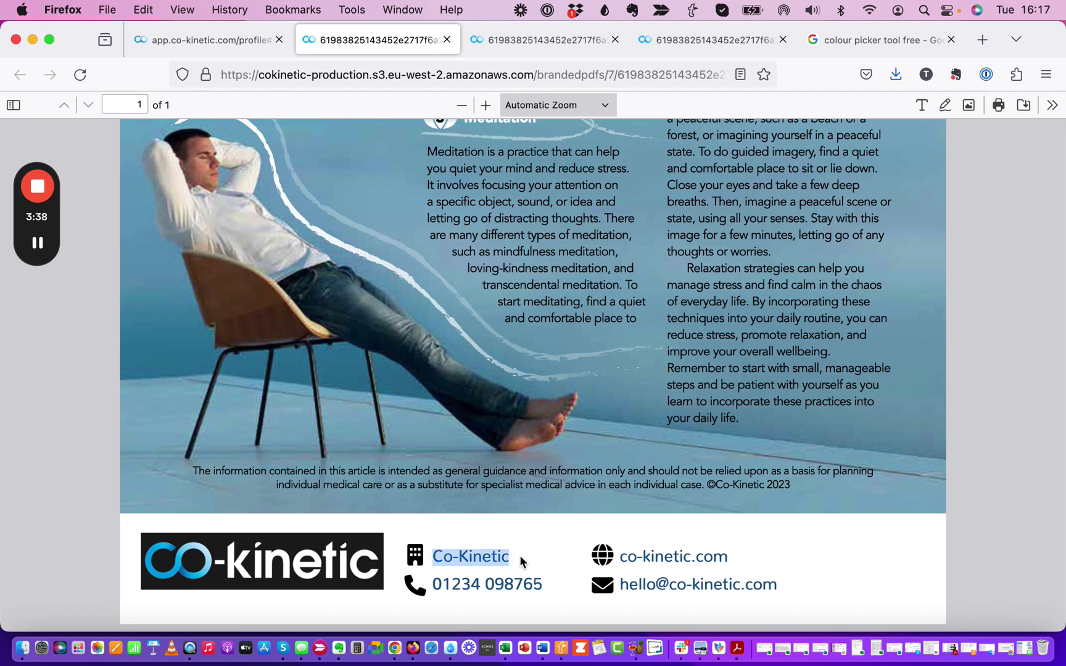
left_click(214, 47)
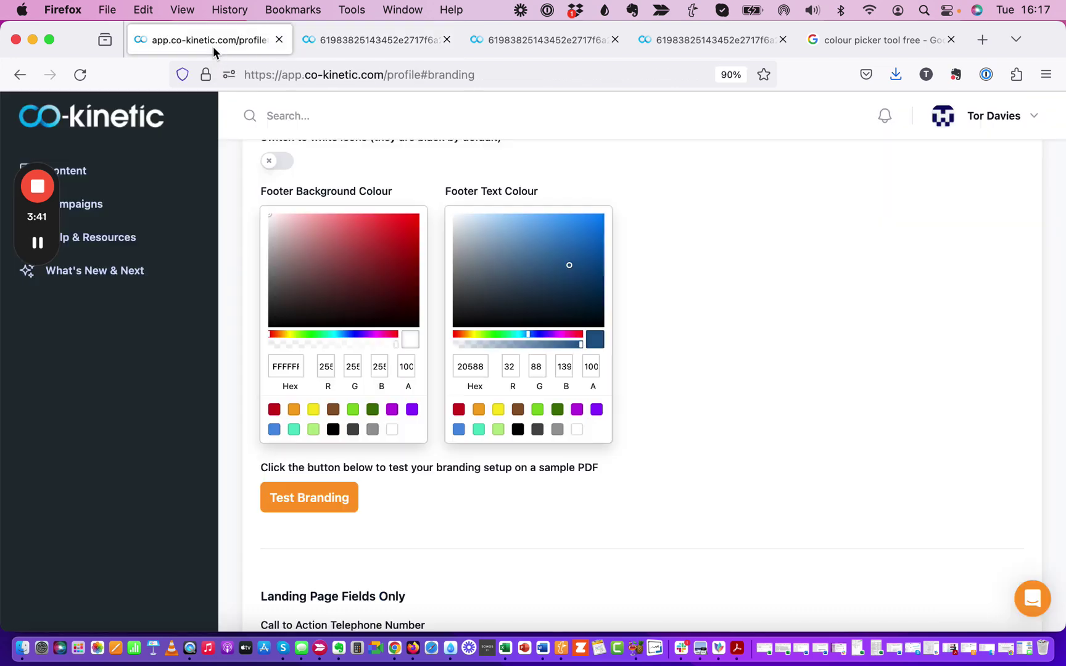
double_click(286, 365)
key("super+v")
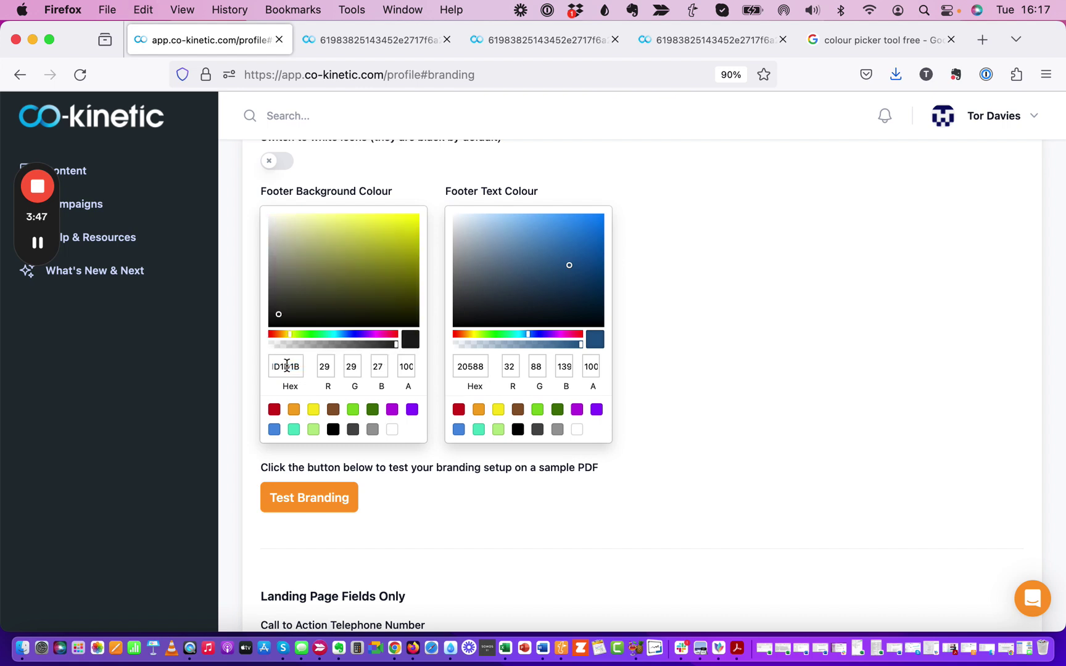
scroll(536, 523, "down", 5)
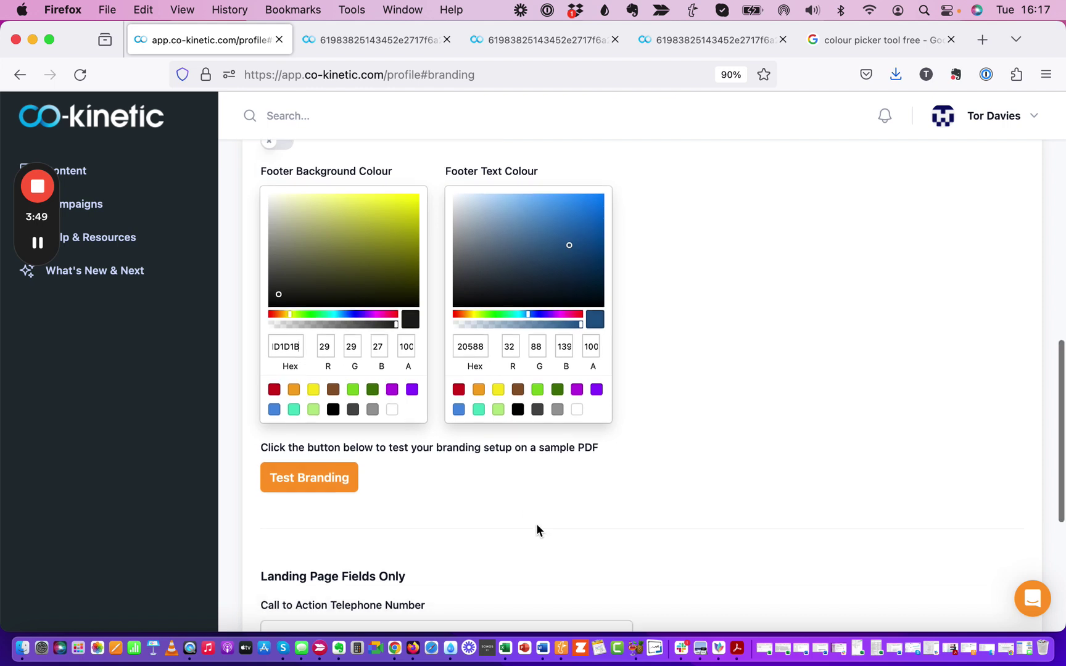
Save the 1D1D1B footer background and check the dark footer in a new test PDF.
left_click(1000, 570)
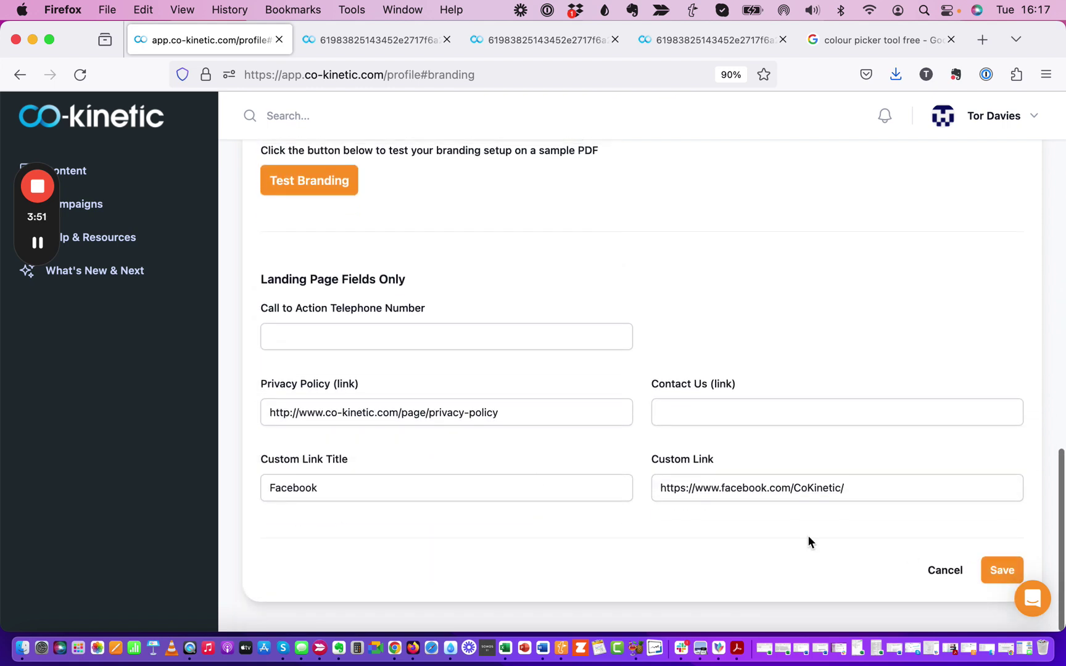
left_click(327, 191)
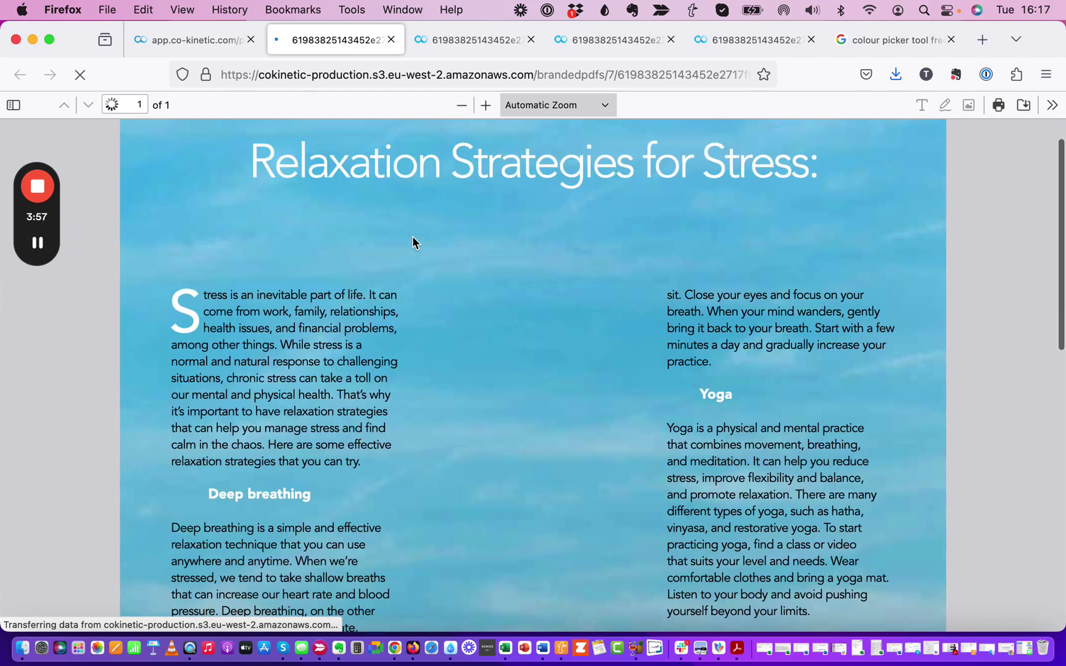
scroll(412, 238, "down", 15)
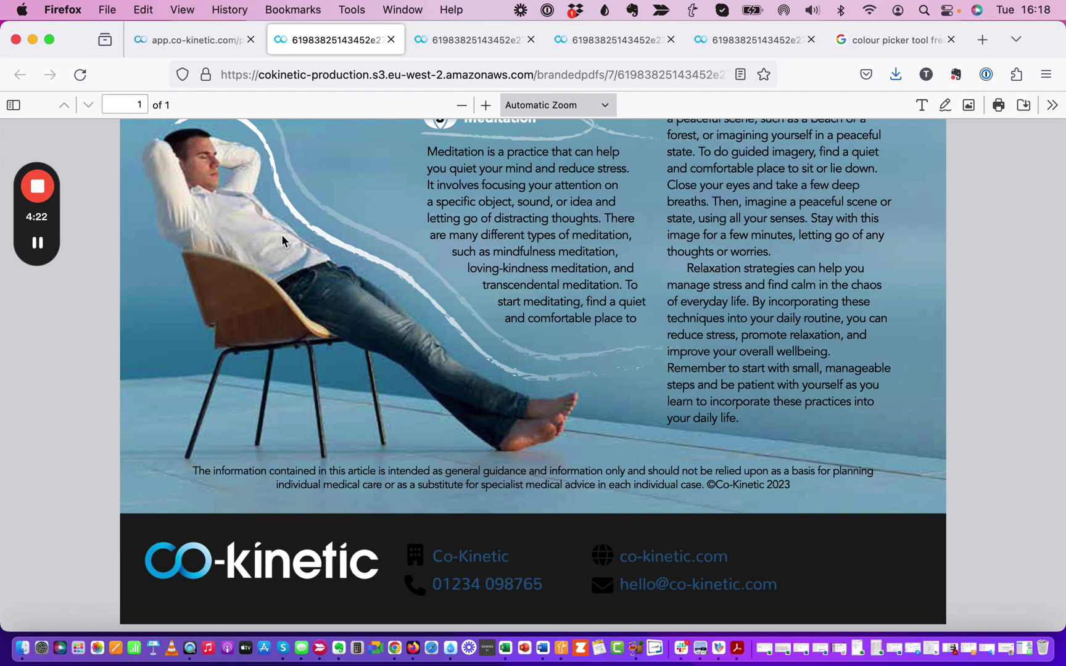
Back on the branding settings, set the footer text colour to white FFFFFF.
left_click(175, 46)
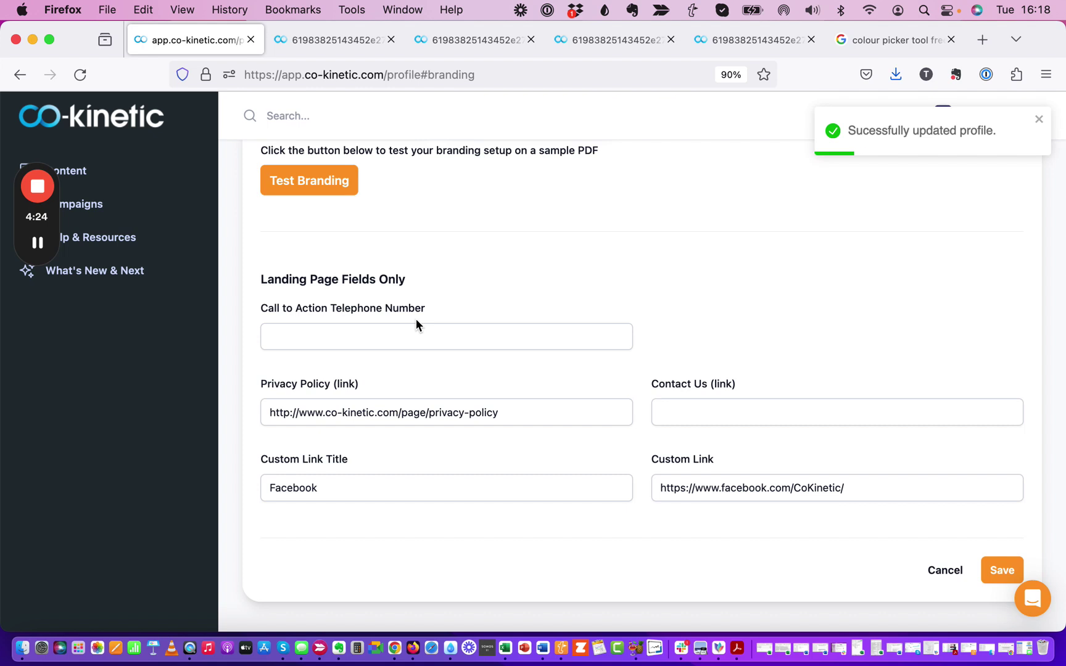
scroll(416, 319, "up", 5)
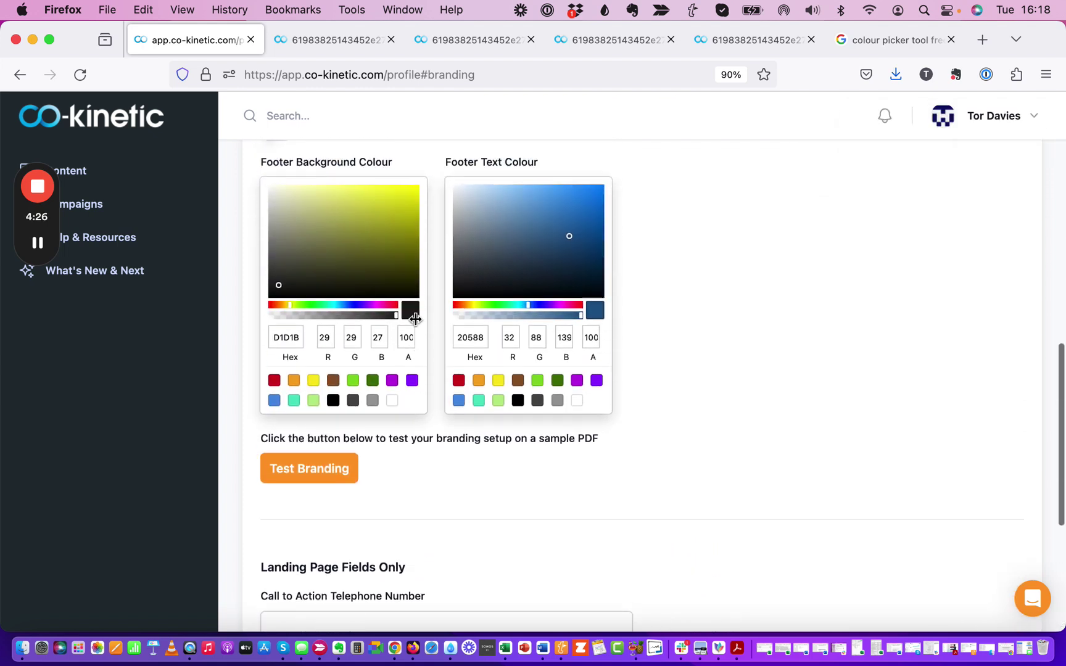
scroll(416, 319, "up", 2)
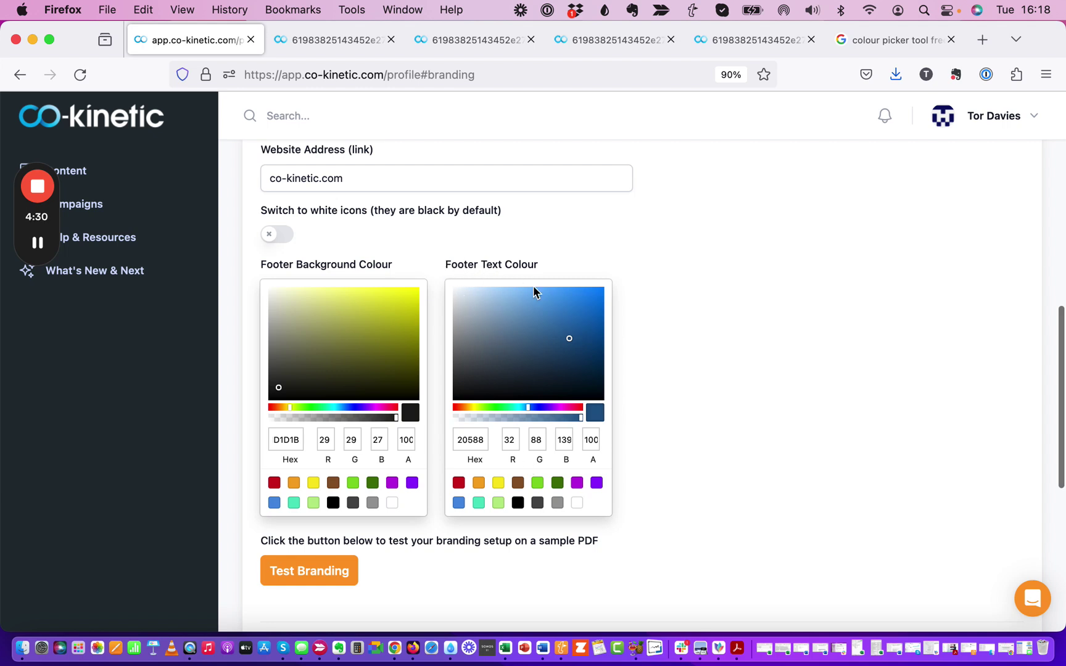
left_click(577, 503)
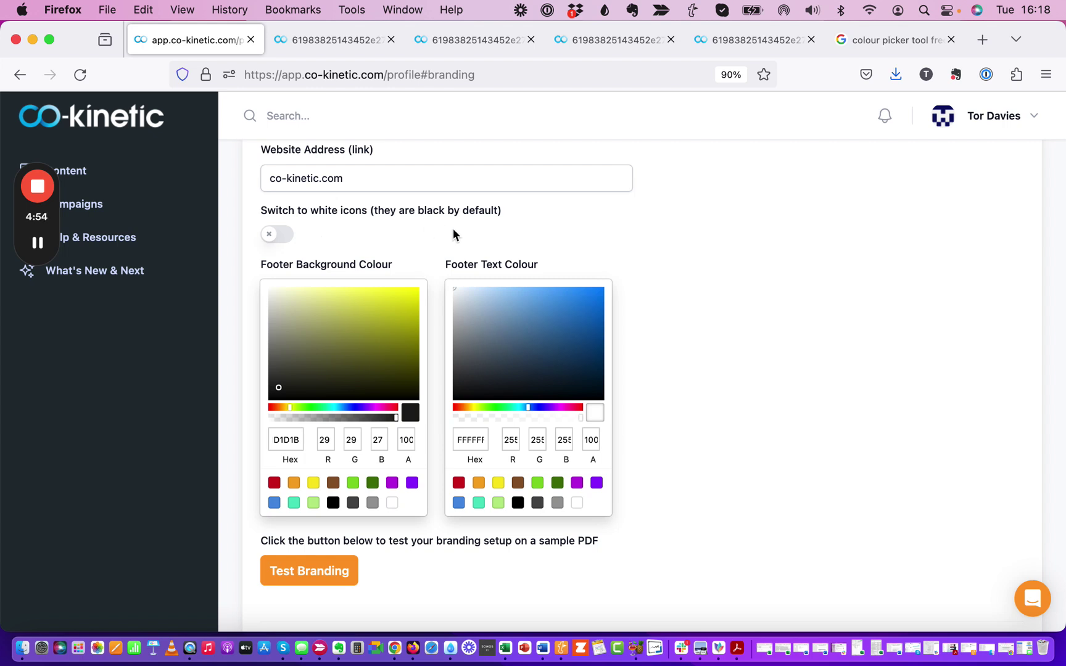
Turn on white footer icons, save the branding profile, and generate a test PDF.
left_click(281, 235)
scroll(846, 230, "down", 6)
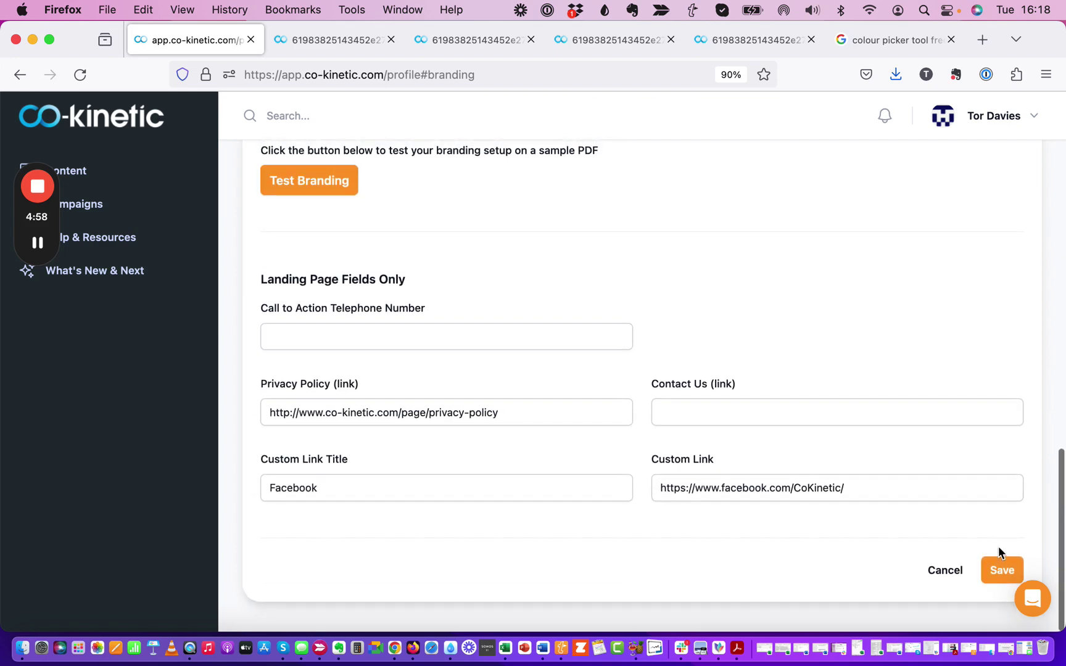
left_click(994, 571)
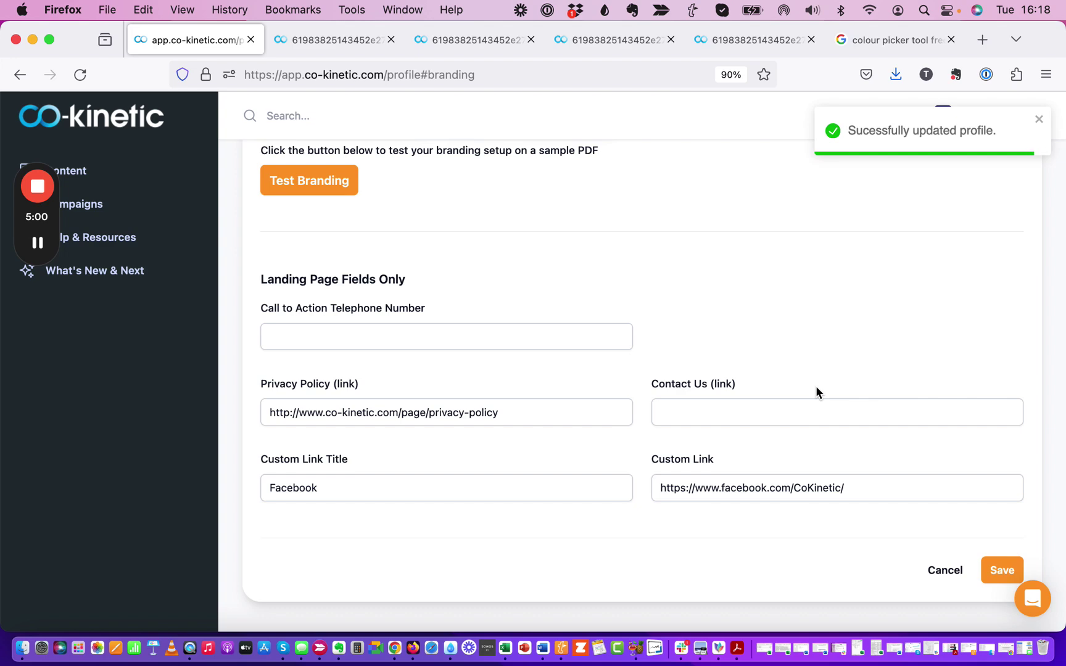
left_click(300, 182)
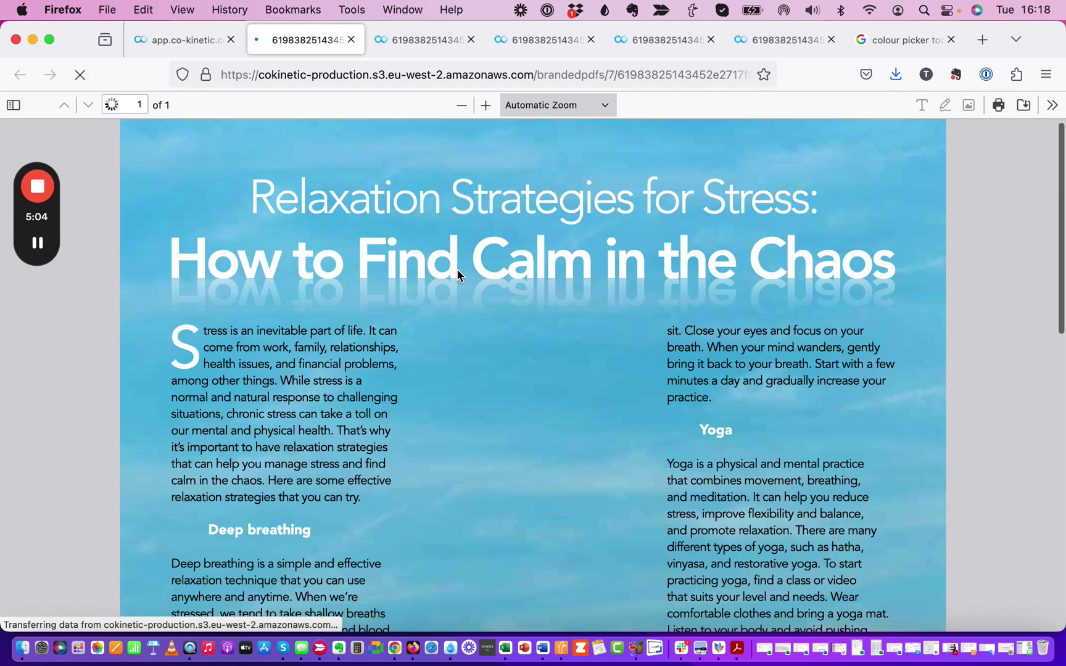
Check the PDF footer shows white text and icons on off-black, then launch Drop.
scroll(457, 275, "down", 15)
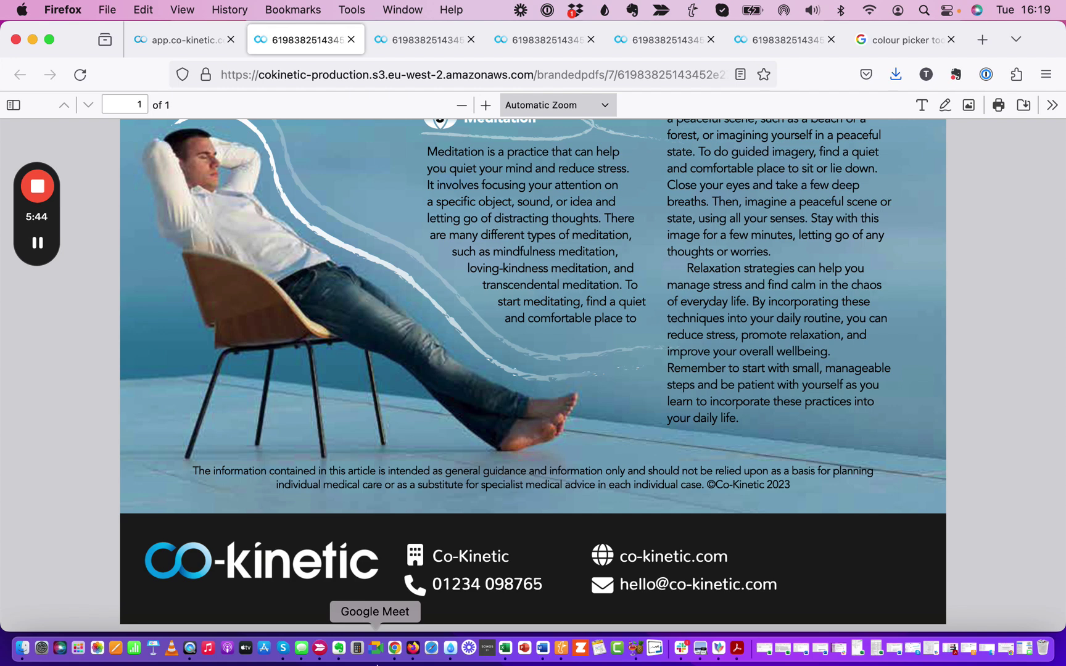
left_click(448, 656)
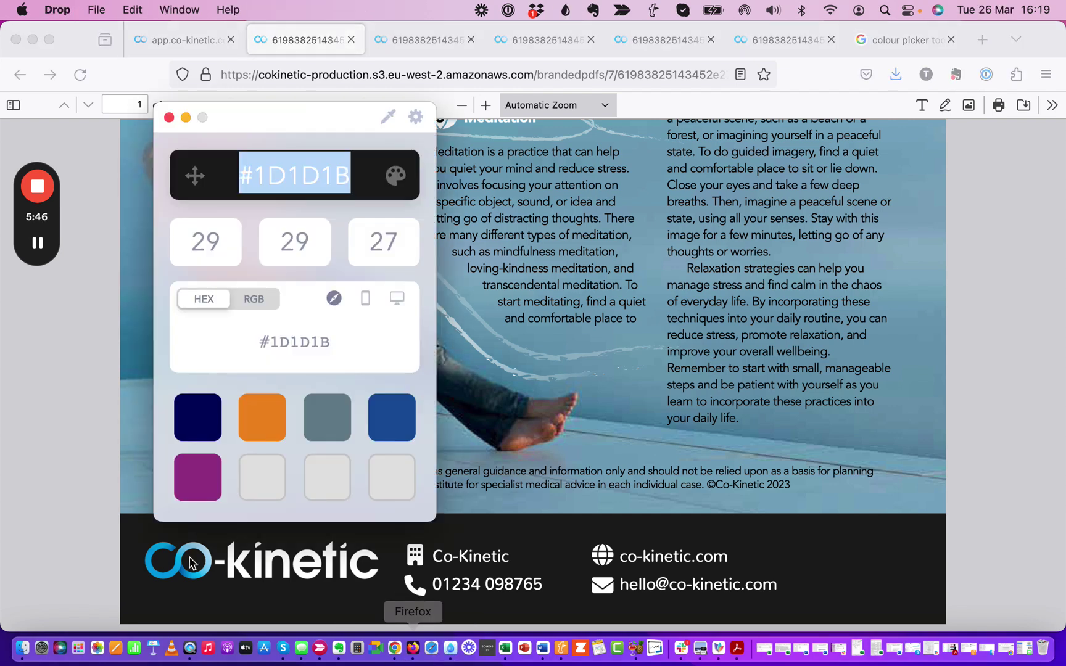
Sample the logo's blue #009FE3 with Drop's eyedropper and return to branding settings.
left_click(388, 117)
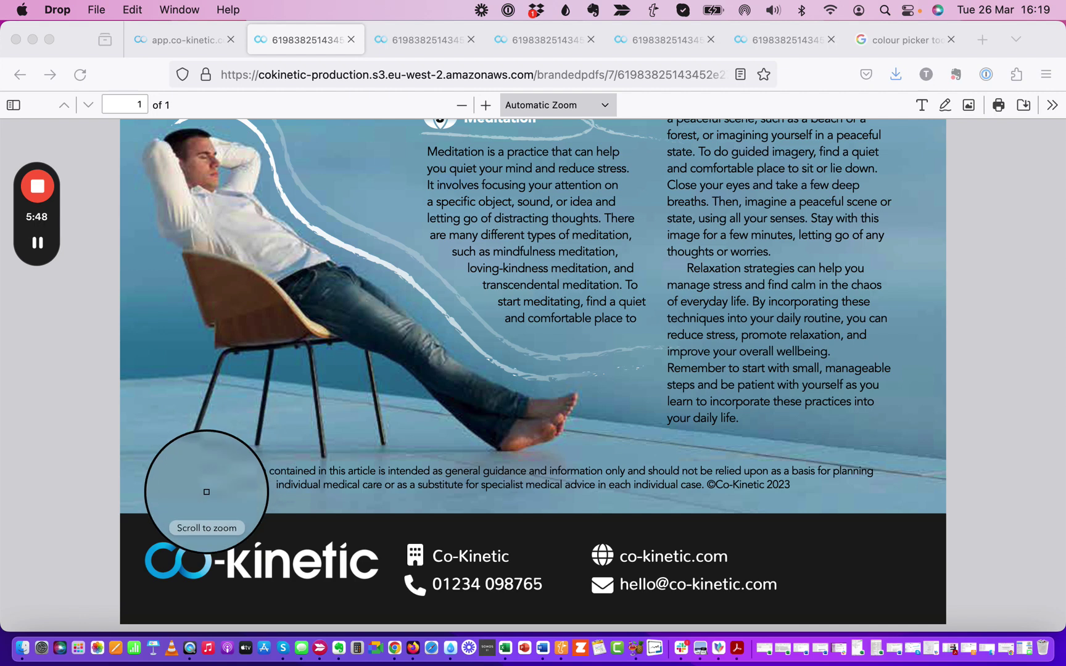
left_click(147, 554)
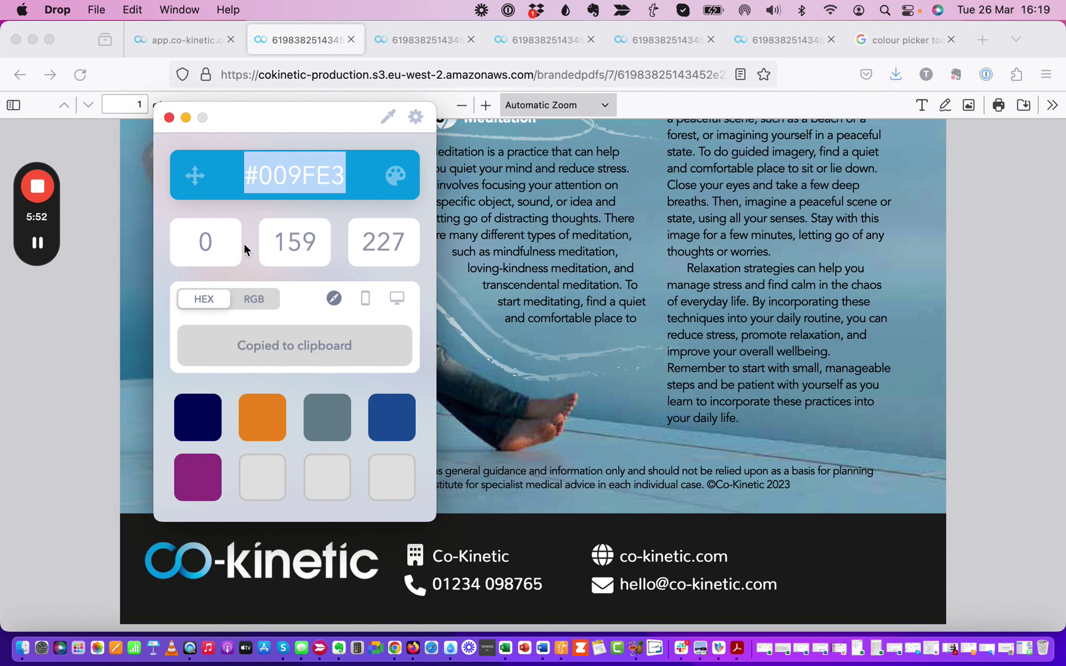
left_click(195, 39)
scroll(441, 373, "up", 8)
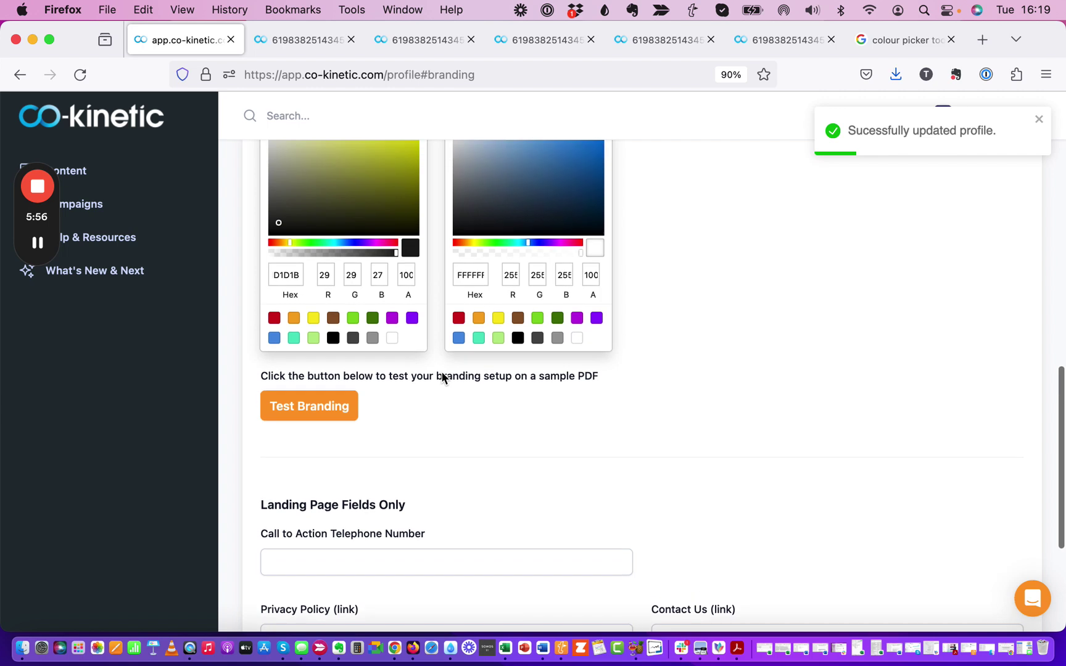
Paste 009FE3 as the footer text colour and generate a test PDF showing blue footer text.
double_click(480, 331)
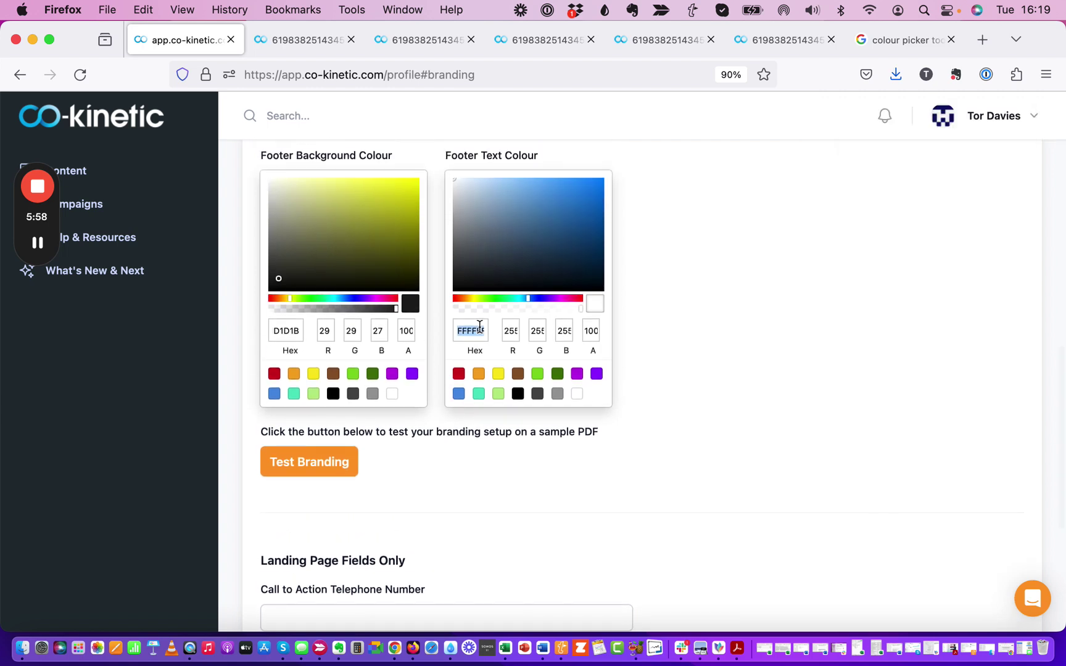
key("super+v")
scroll(583, 446, "down", 8)
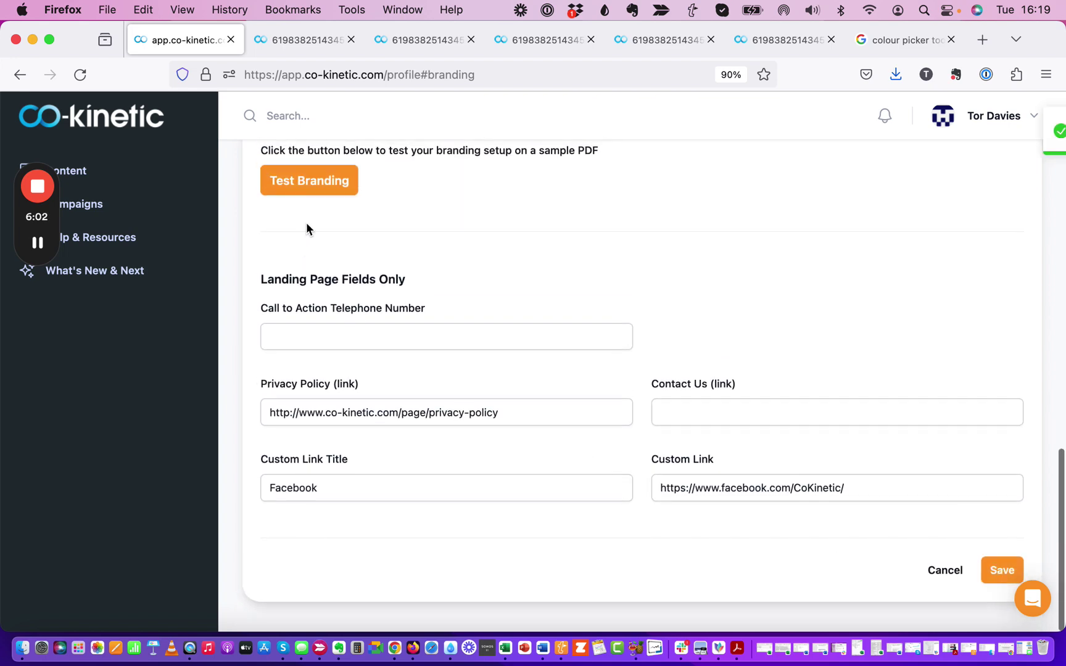
left_click(313, 179)
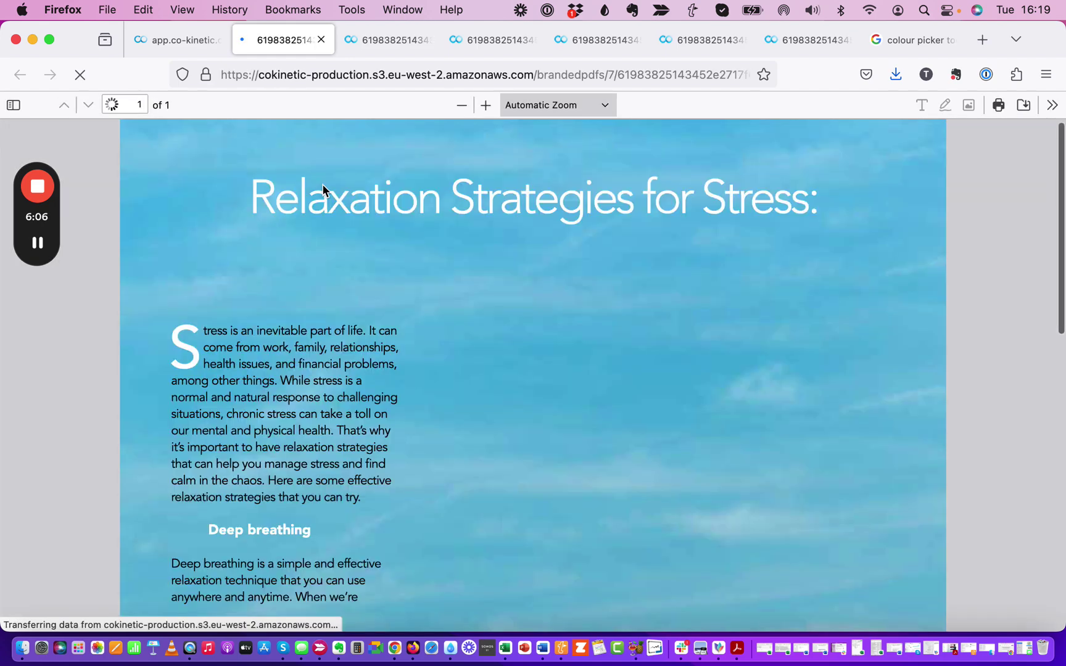
scroll(322, 184, "down", 10)
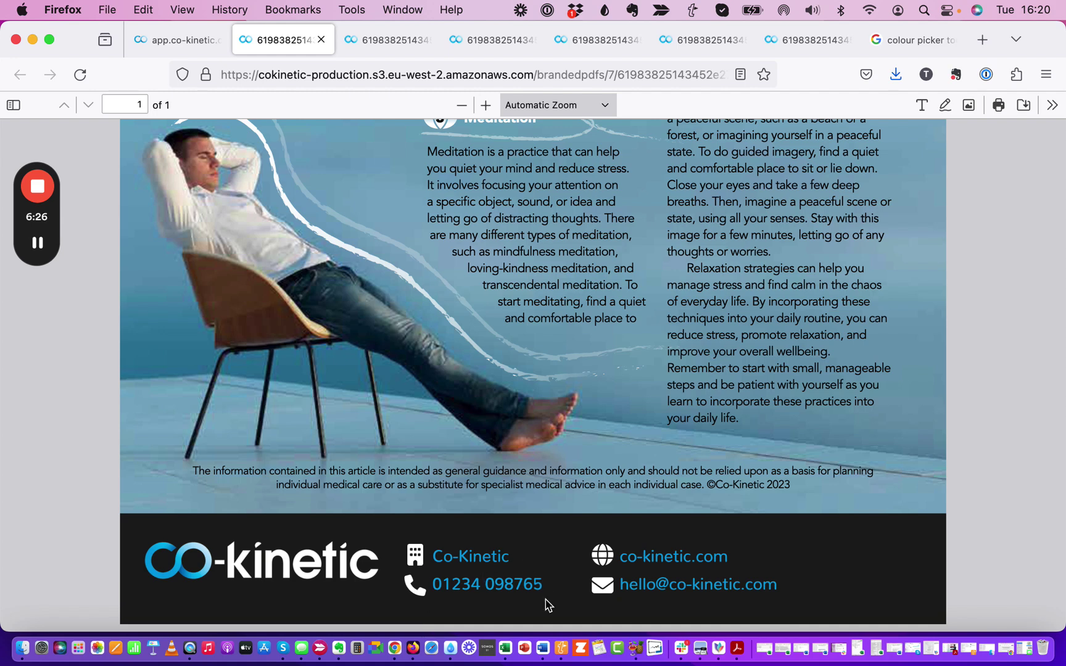
On the branding settings, change the footer background colour to yellow DCDC15 (220, 220, 21).
left_click(166, 45)
scroll(385, 275, "up", 4)
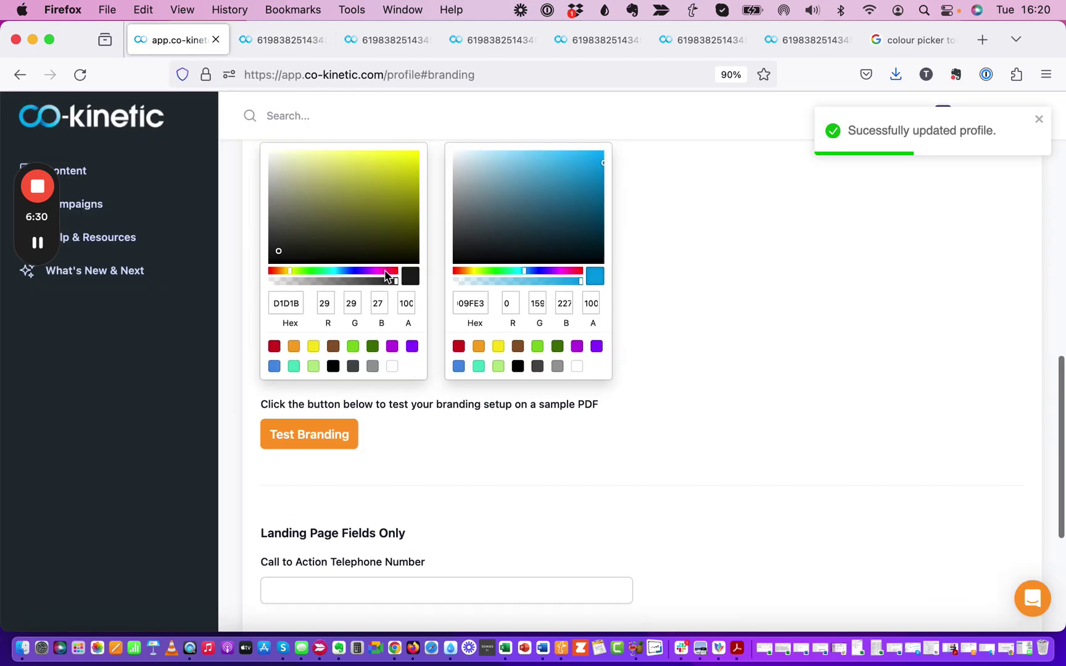
scroll(386, 275, "down", 5)
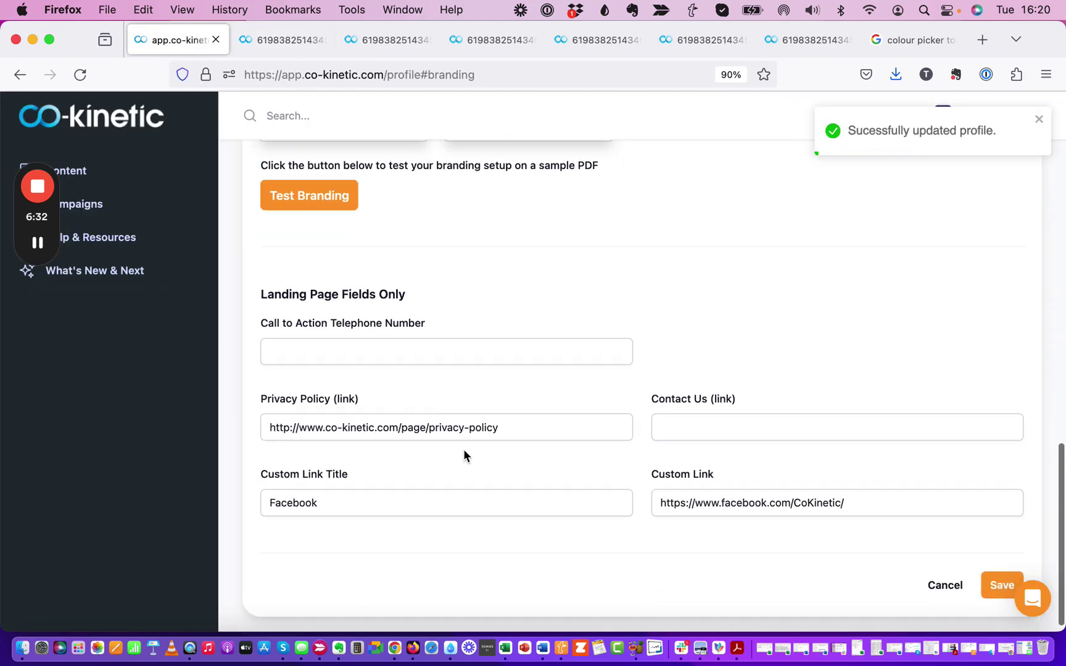
scroll(464, 450, "up", 9)
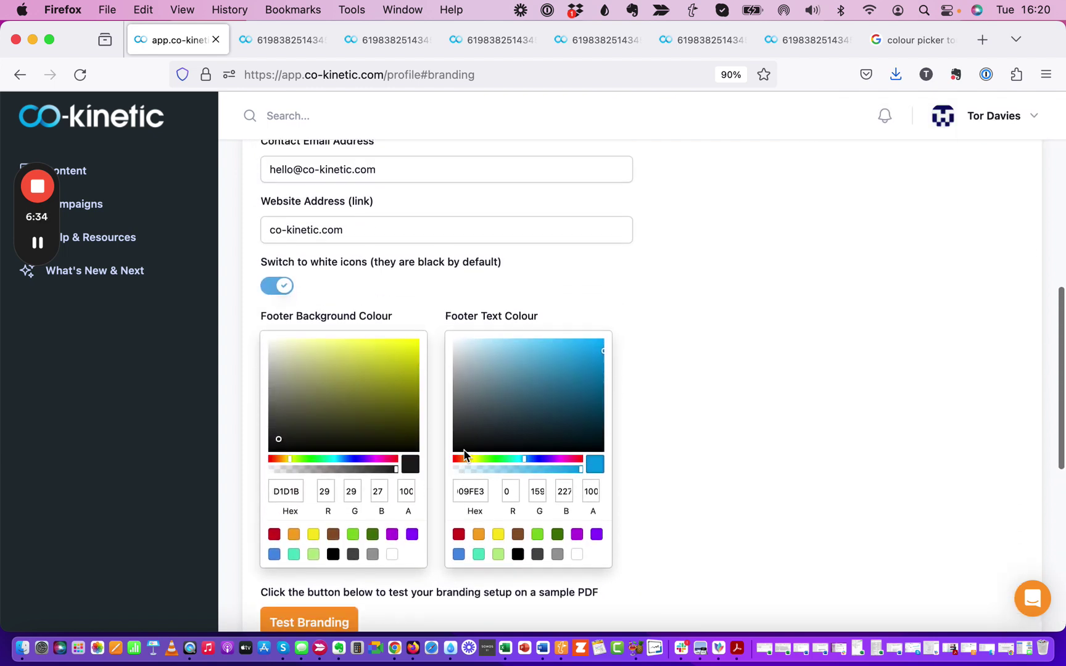
scroll(464, 456, "up", 3)
scroll(464, 455, "down", 2)
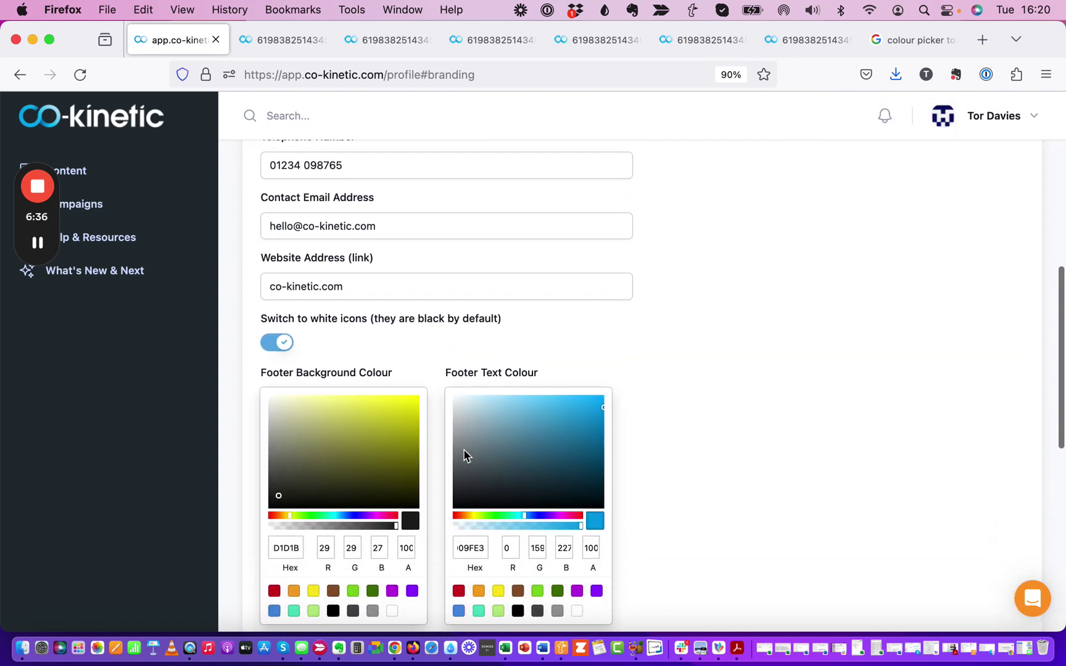
scroll(375, 433, "down", 2)
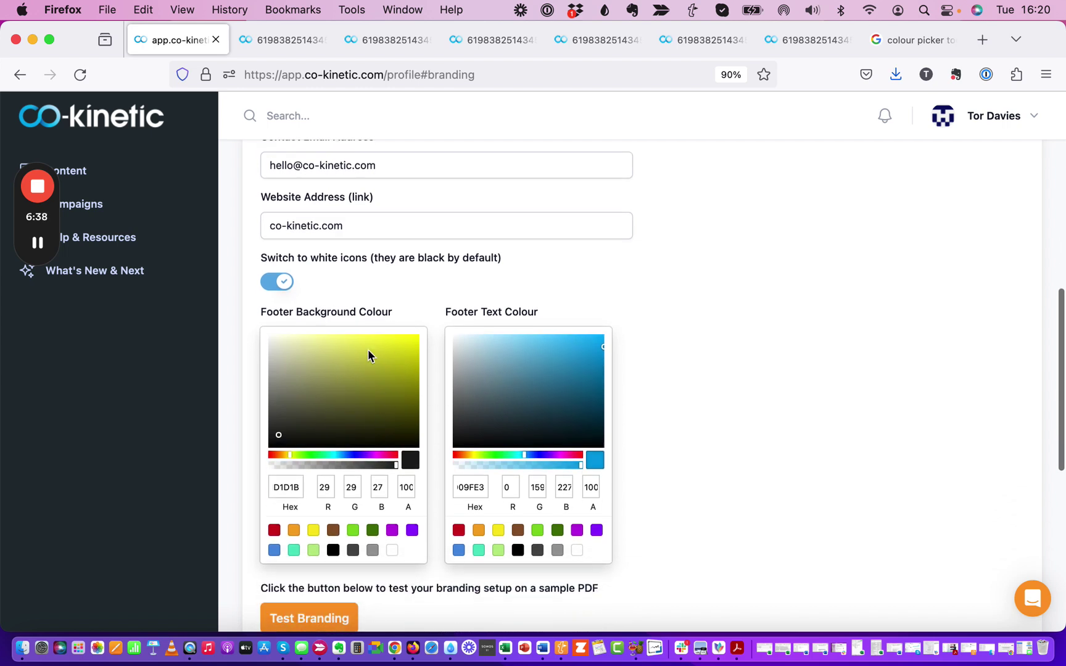
left_click(404, 350)
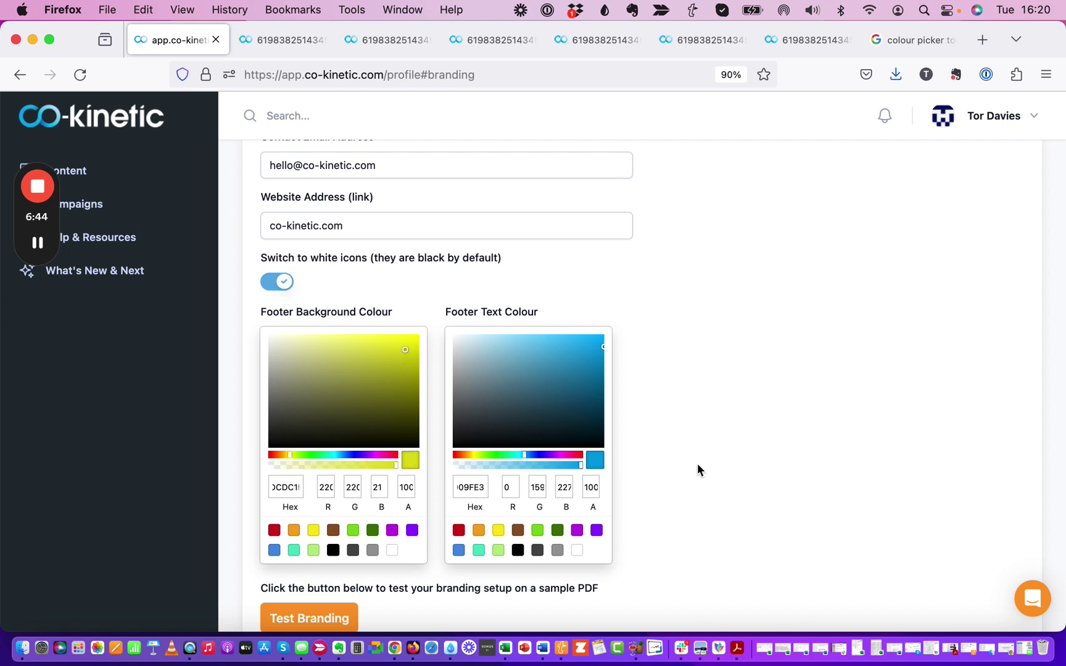
scroll(697, 464, "down", 2)
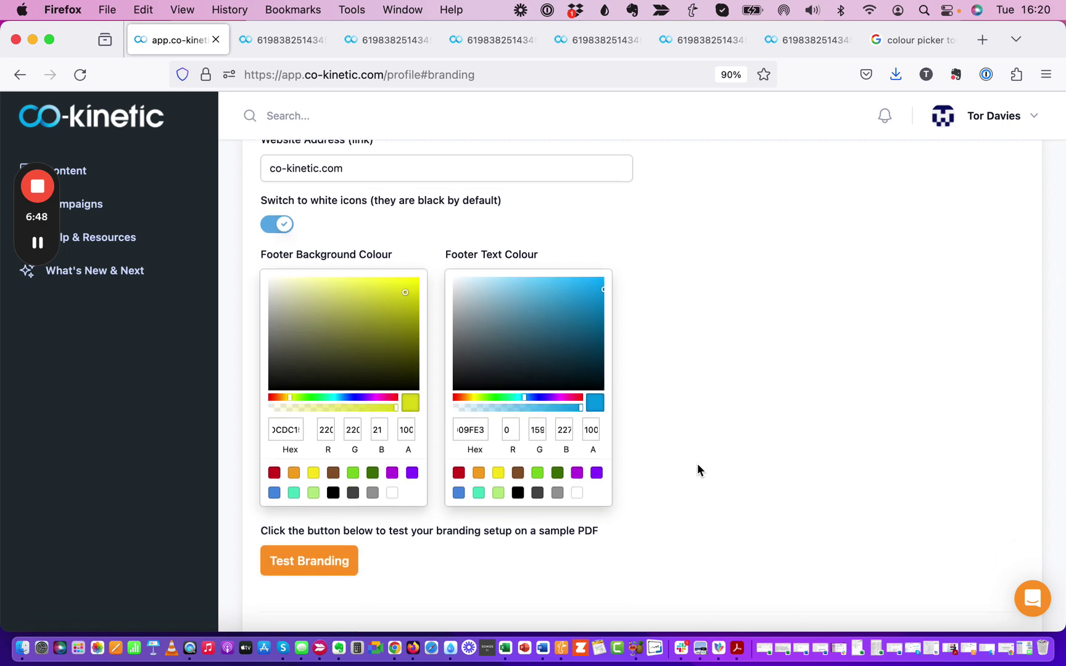
scroll(697, 467, "down", 2)
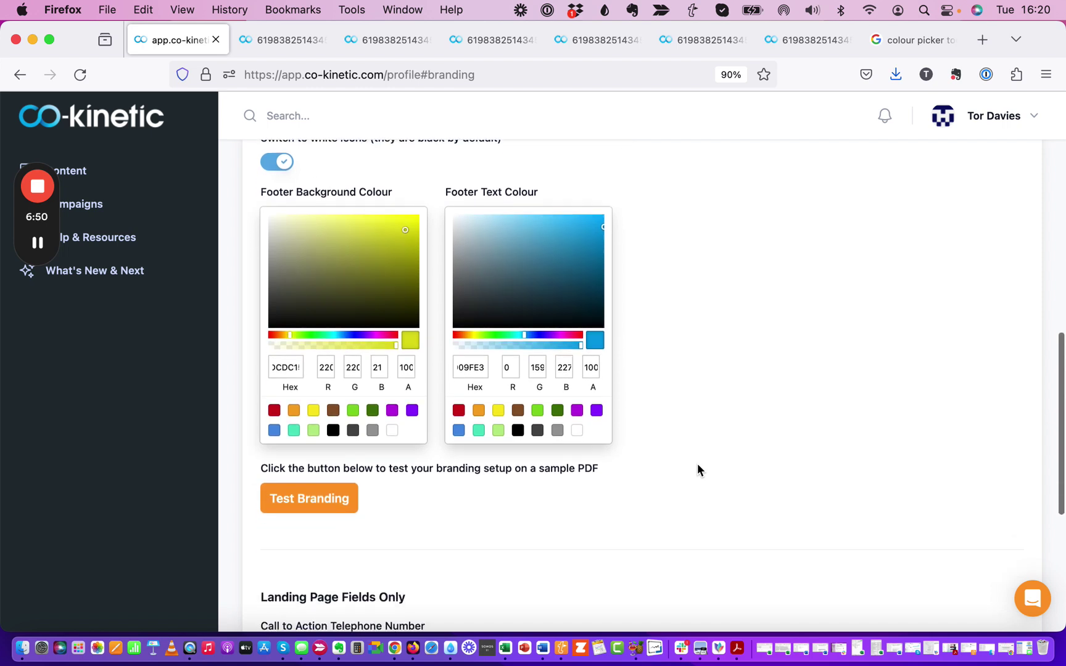
scroll(697, 467, "up", 1)
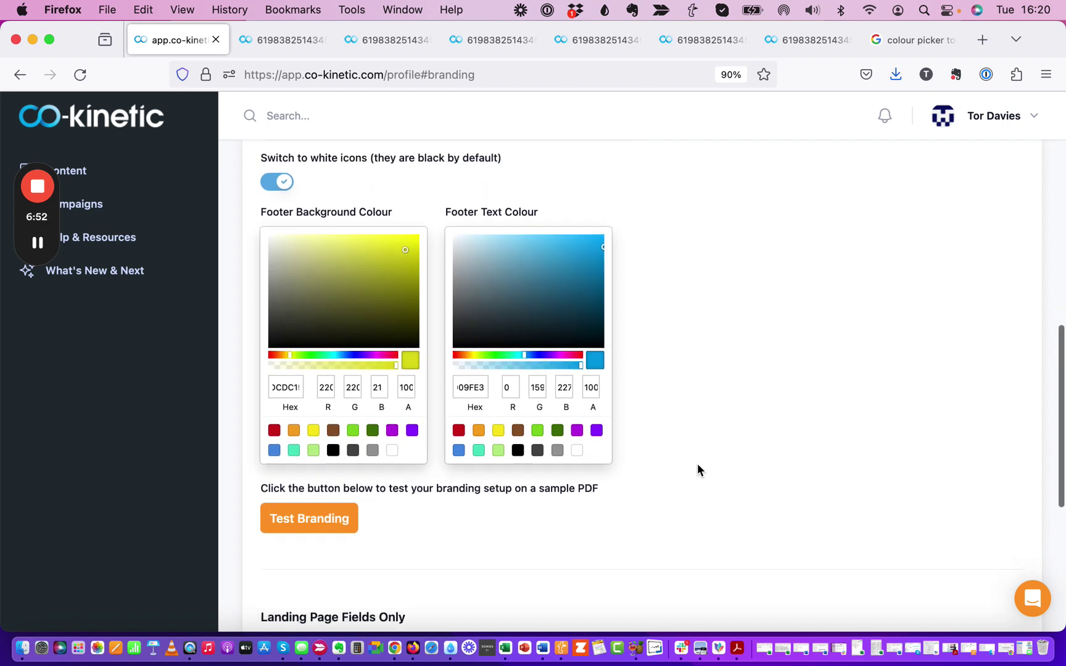
scroll(698, 469, "down", 2)
scroll(698, 469, "up", 10)
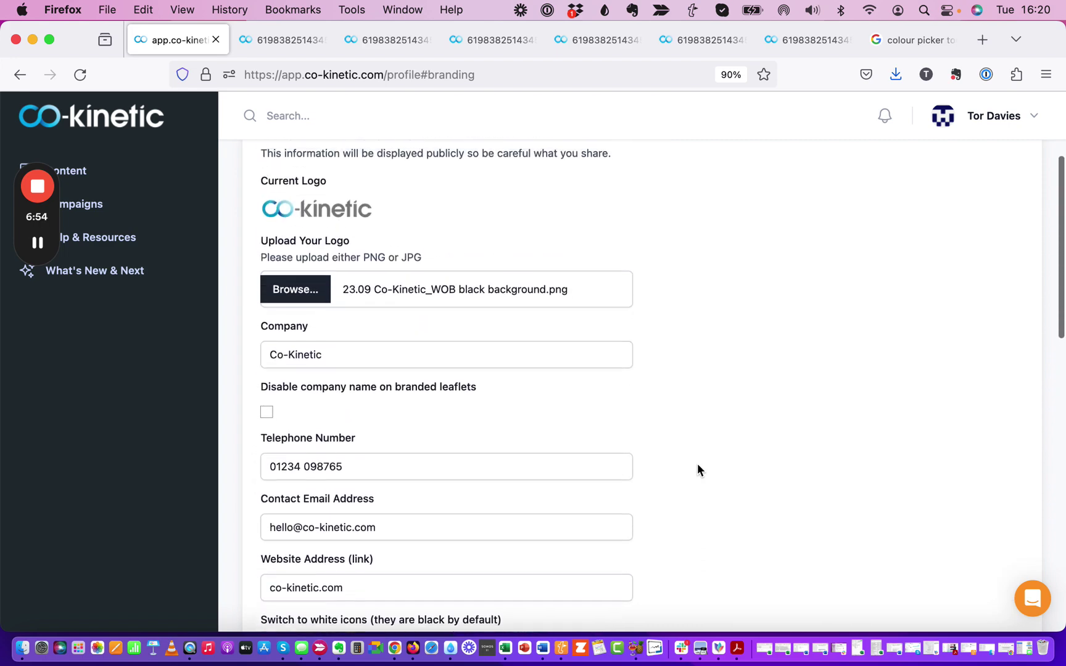
scroll(697, 469, "up", 3)
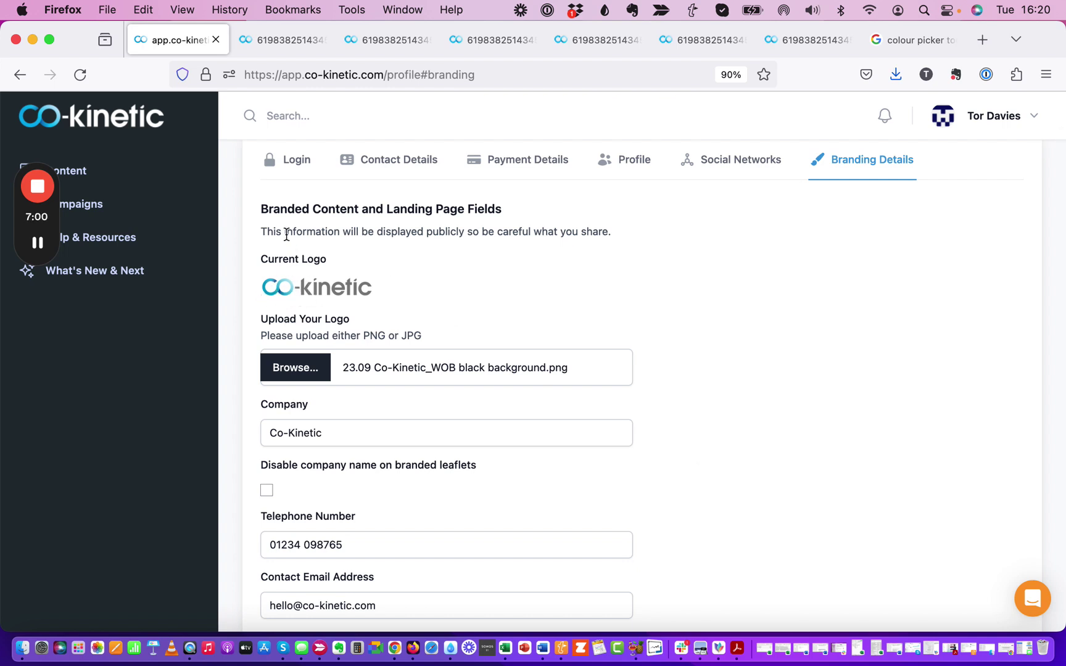
left_click(272, 50)
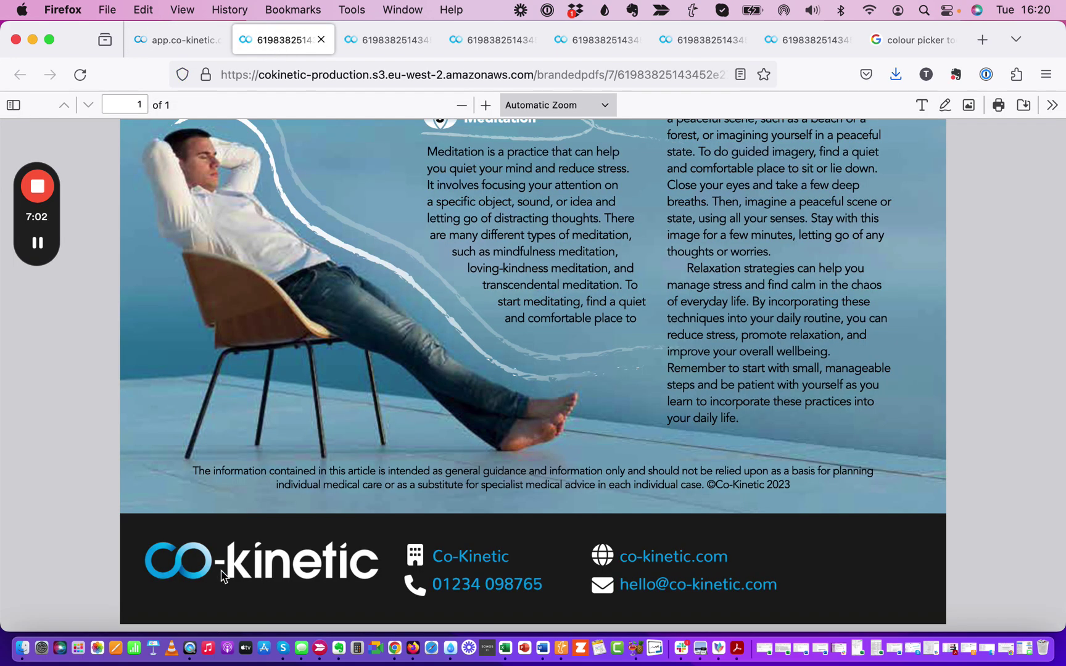
left_click(170, 41)
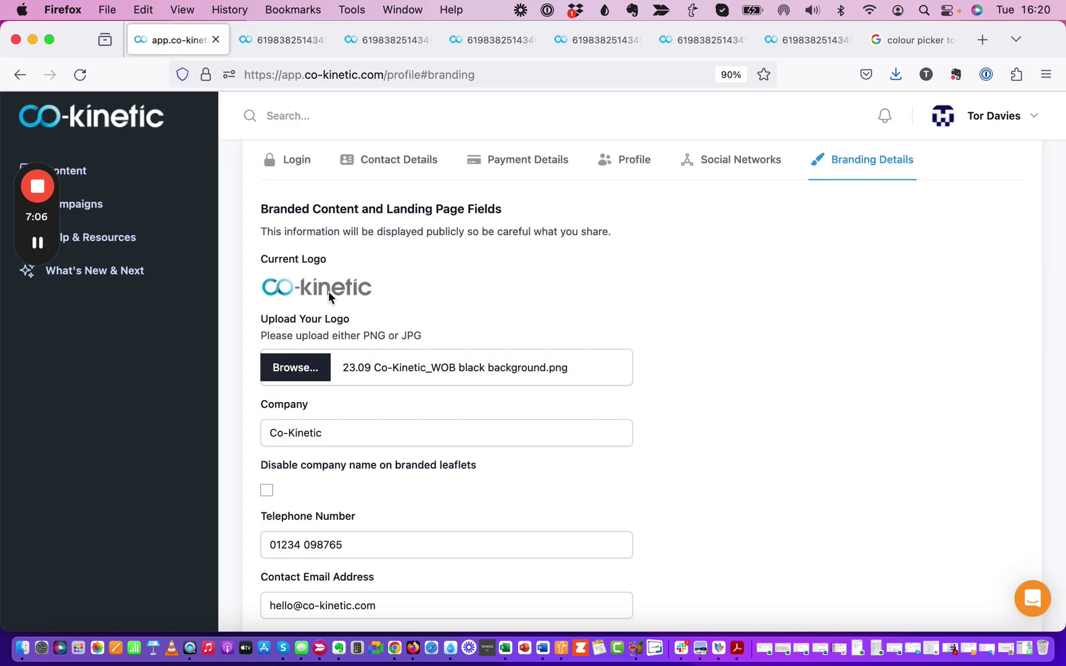
left_click(79, 76)
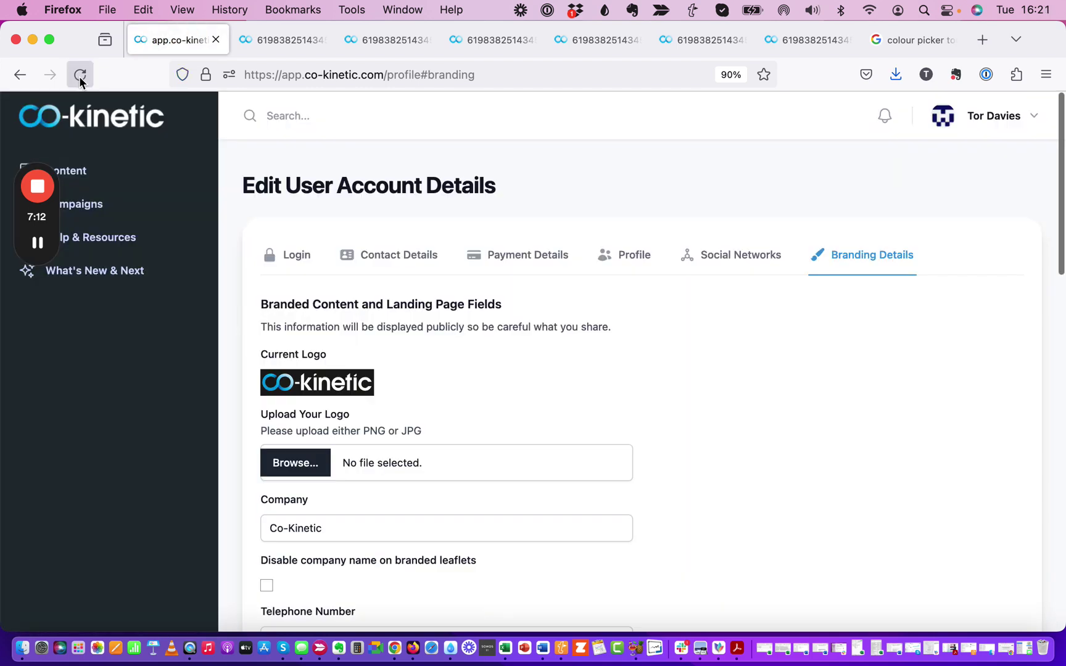